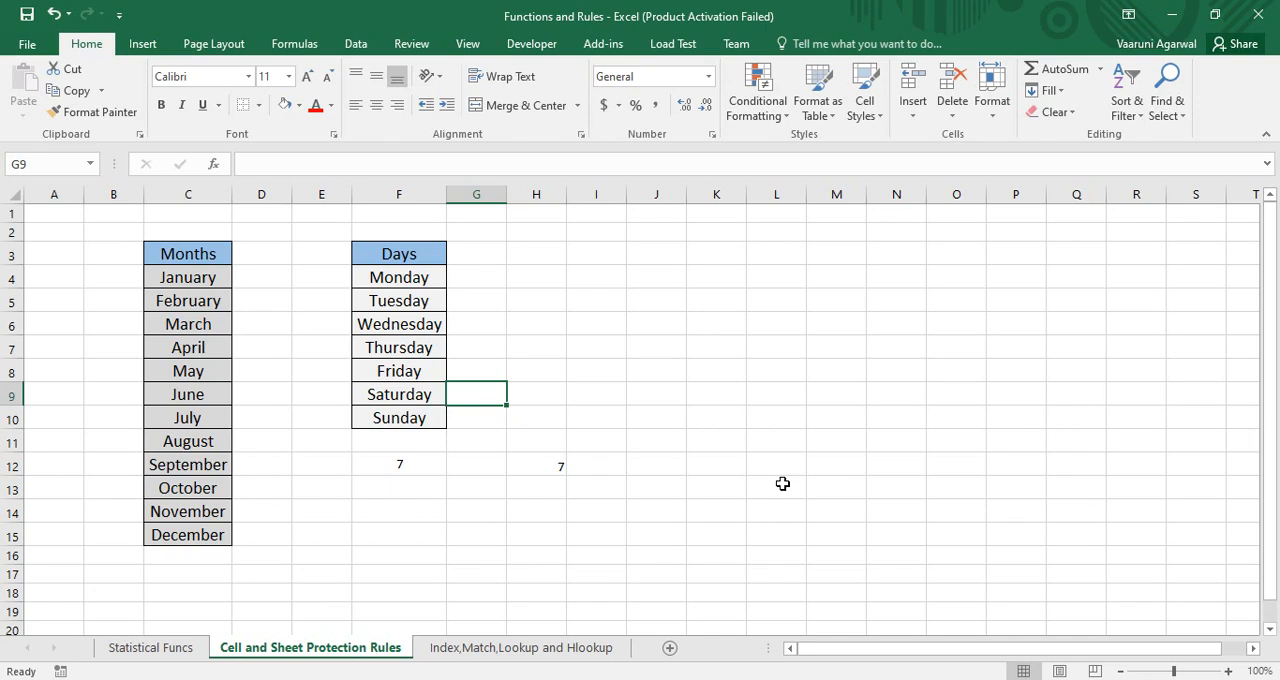
Remove the Locked protection attribute from cell K6
left_click(696, 324)
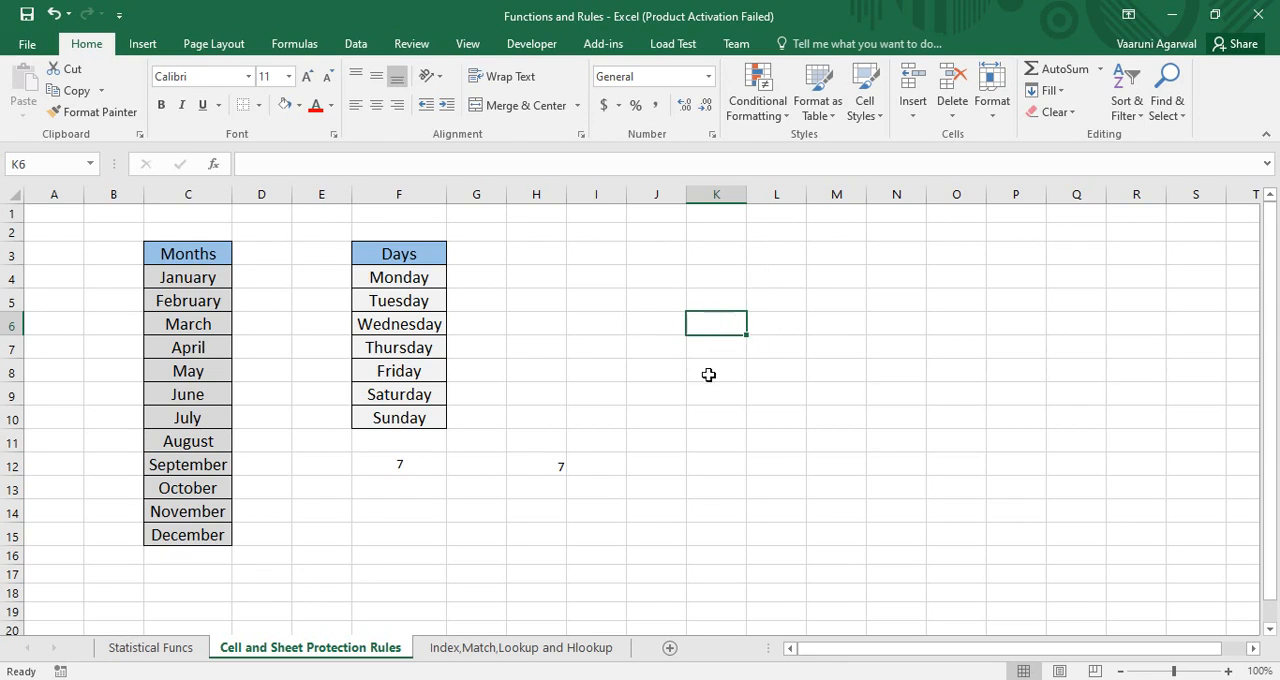
right_click(715, 323)
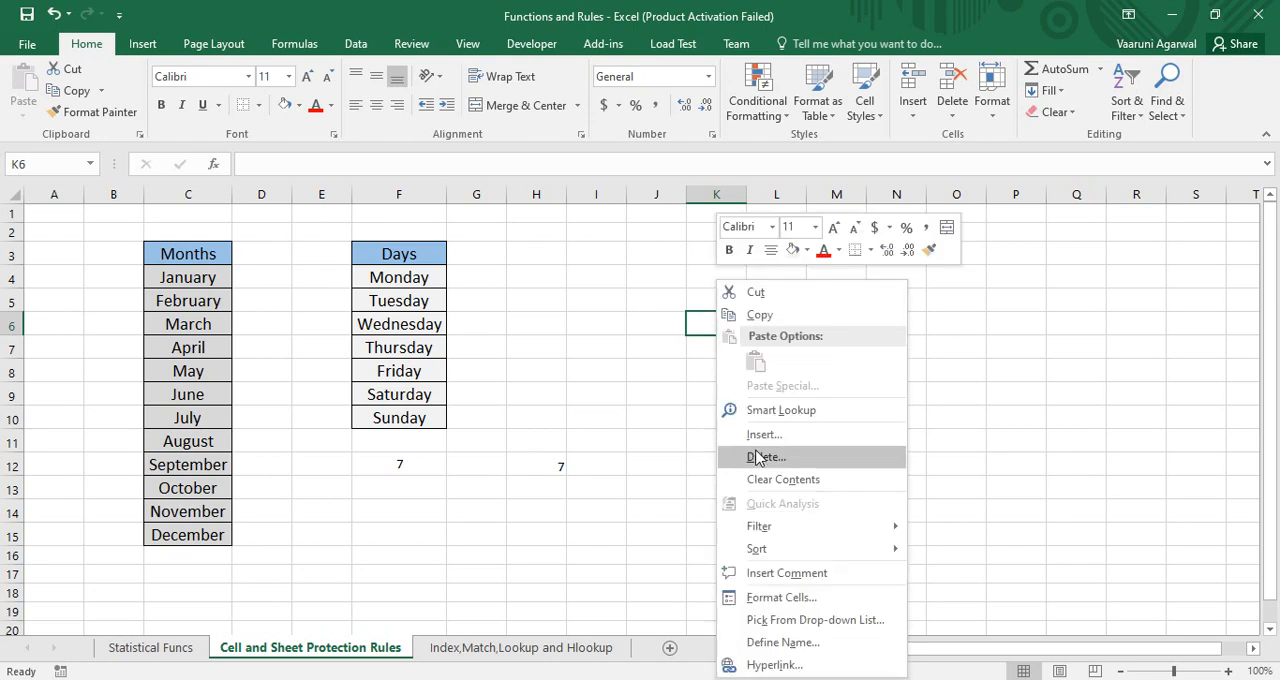
left_click(788, 598)
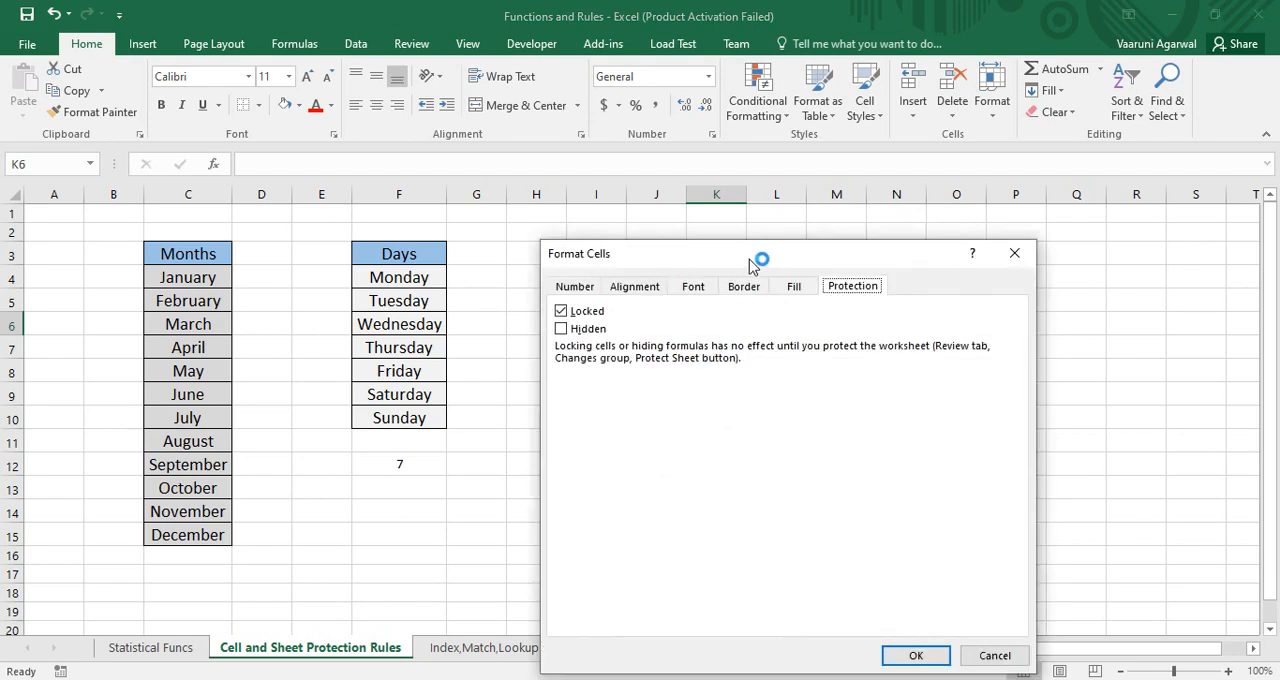
left_click_drag(763, 257, 345, 201)
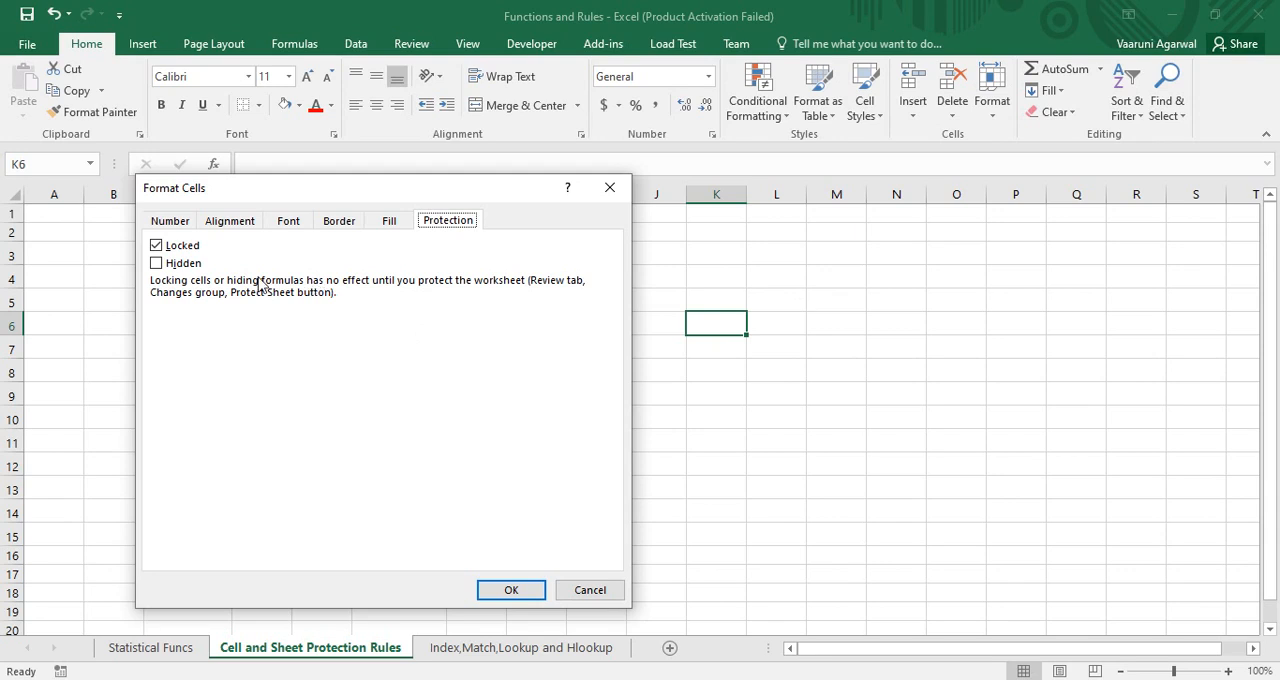
left_click(156, 245)
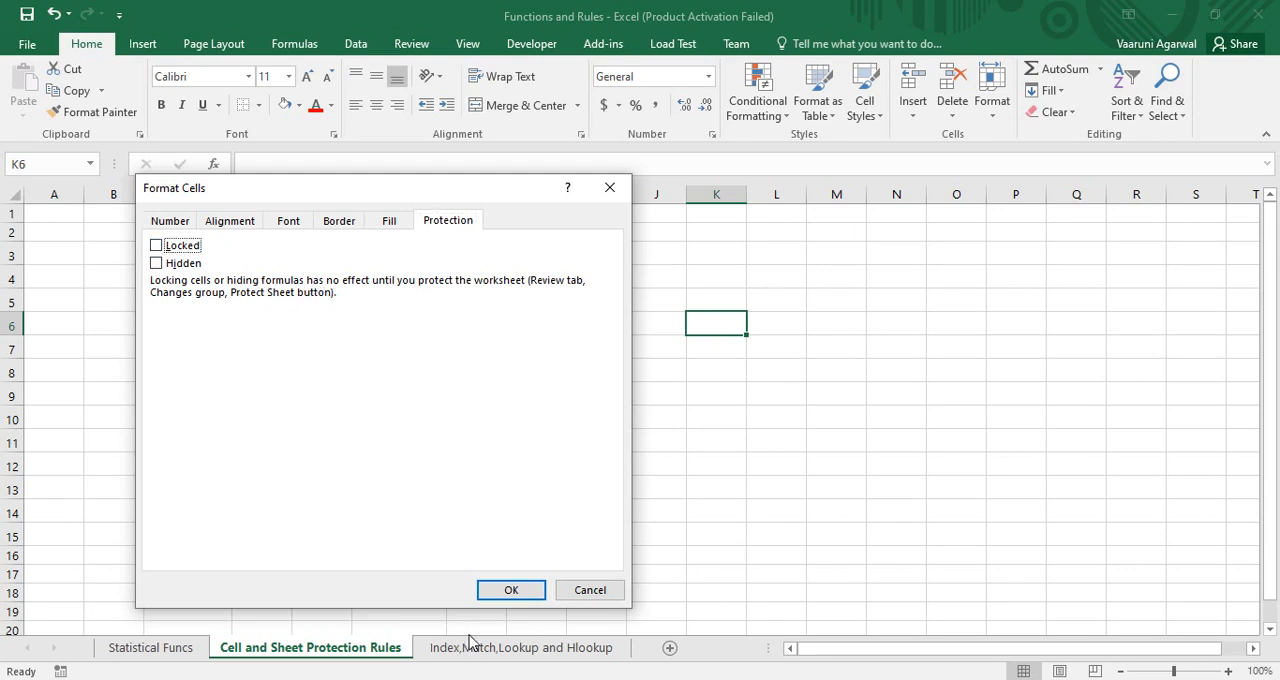
left_click(500, 590)
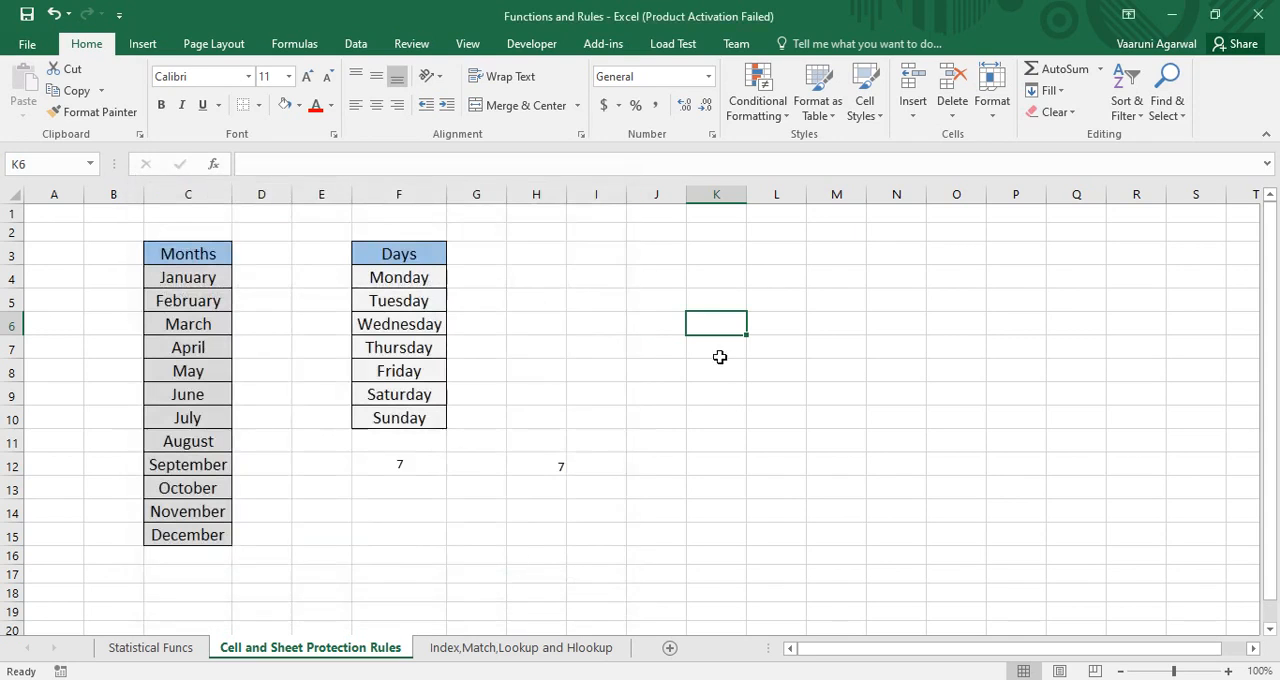
Check the cell protection settings of K8 and keep its Locked option on
left_click(722, 373)
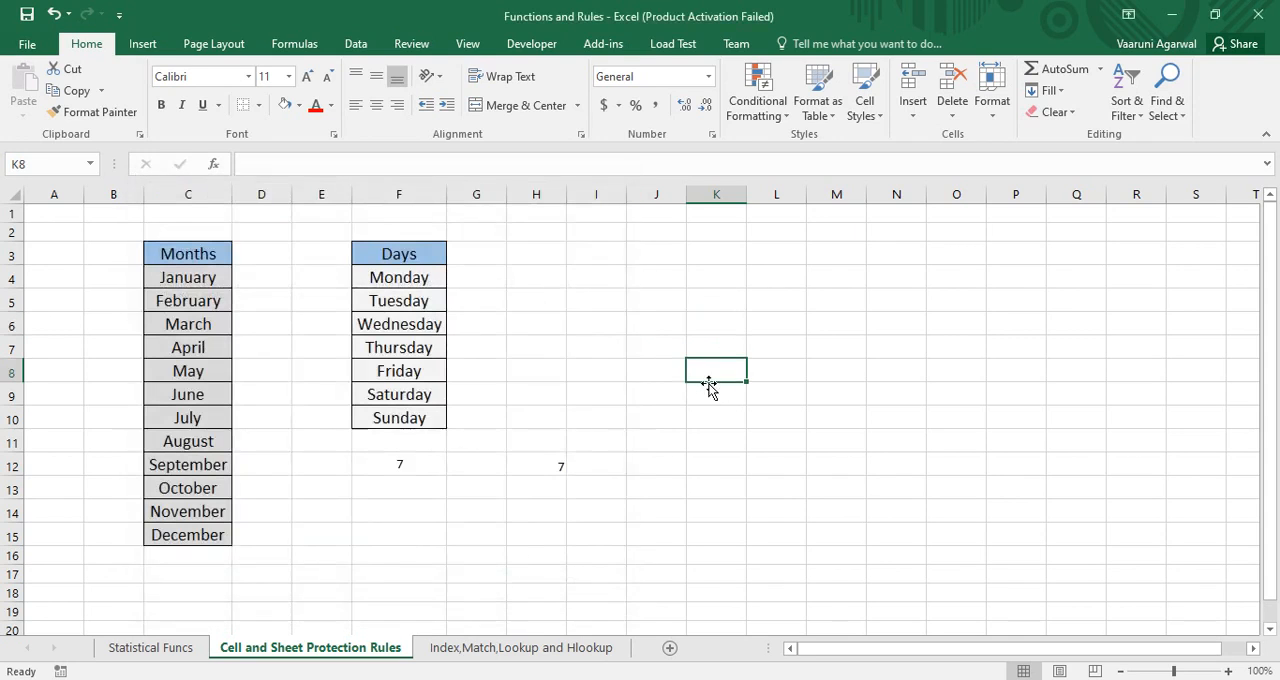
right_click(711, 368)
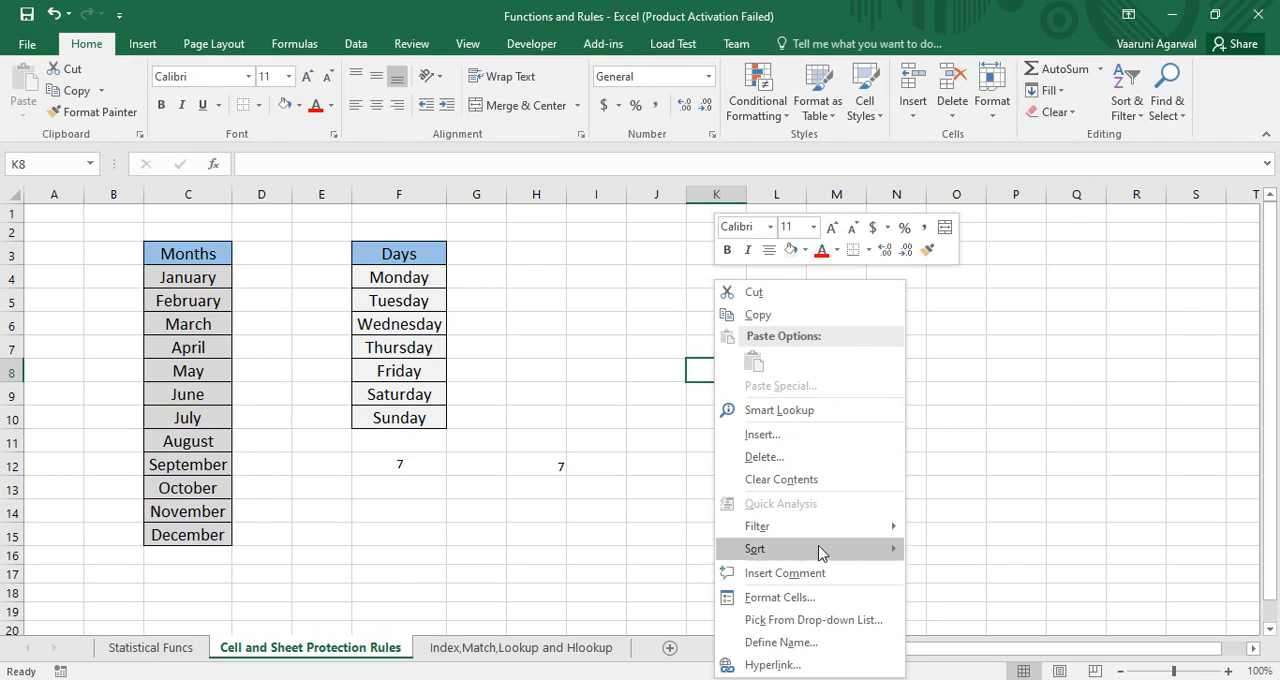
left_click(800, 600)
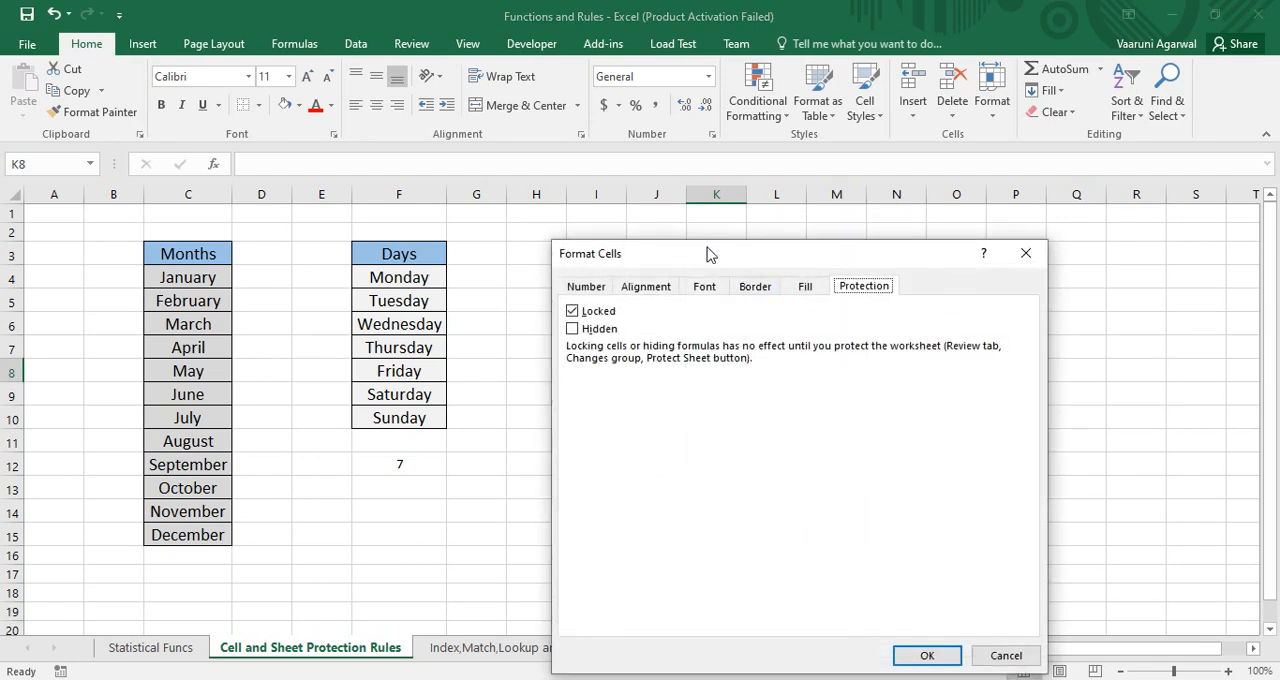
left_click_drag(708, 253, 852, 226)
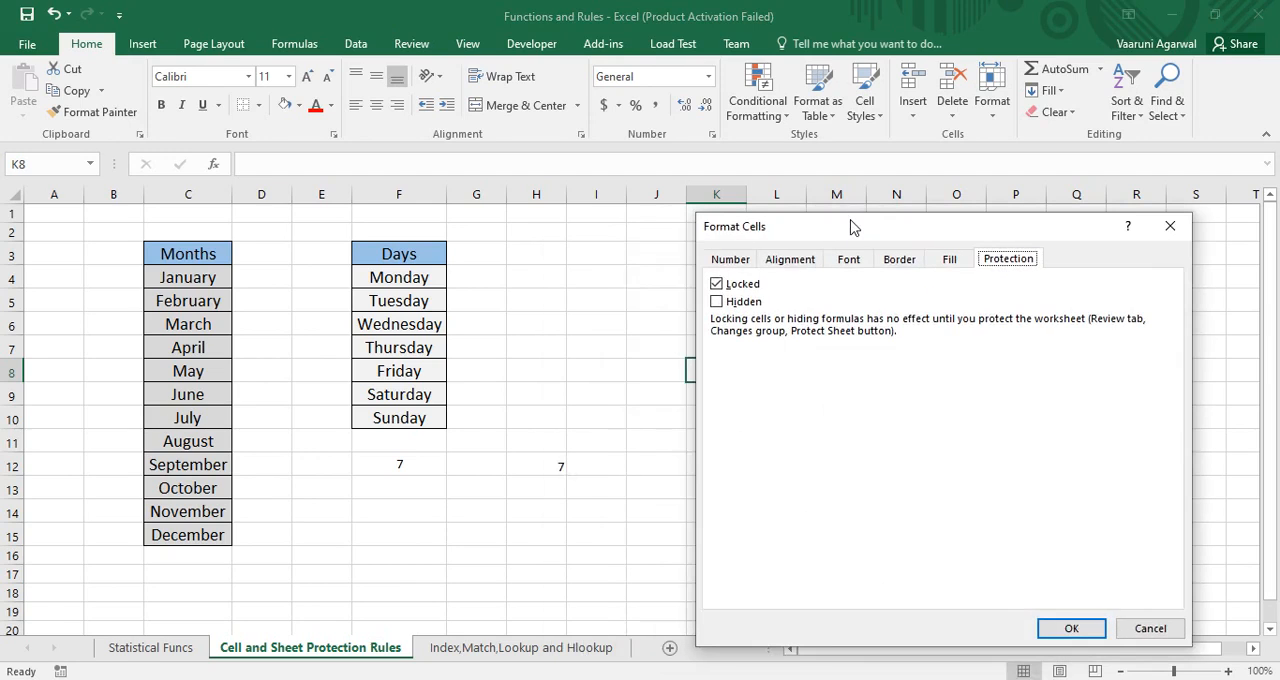
left_click(1070, 629)
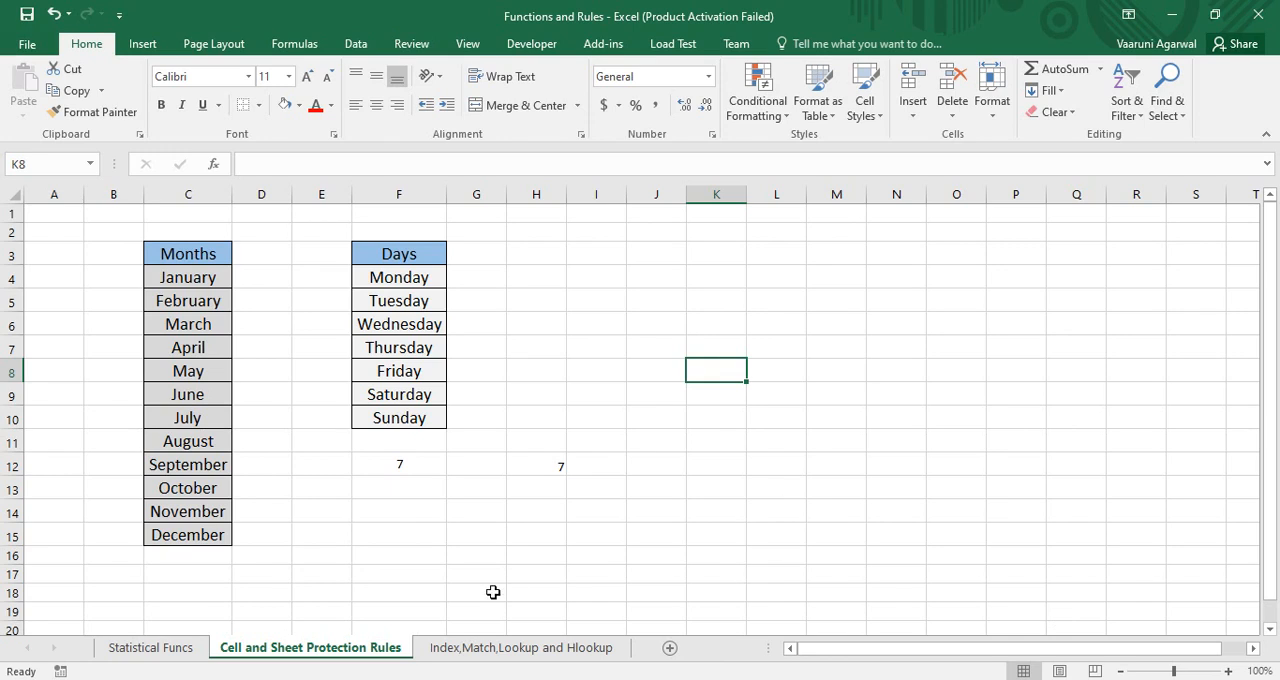
Protect the Cell and Sheet Protection Rules sheet with a password, allowing selection of locked and unlocked cells, and re-enter the password
right_click(317, 652)
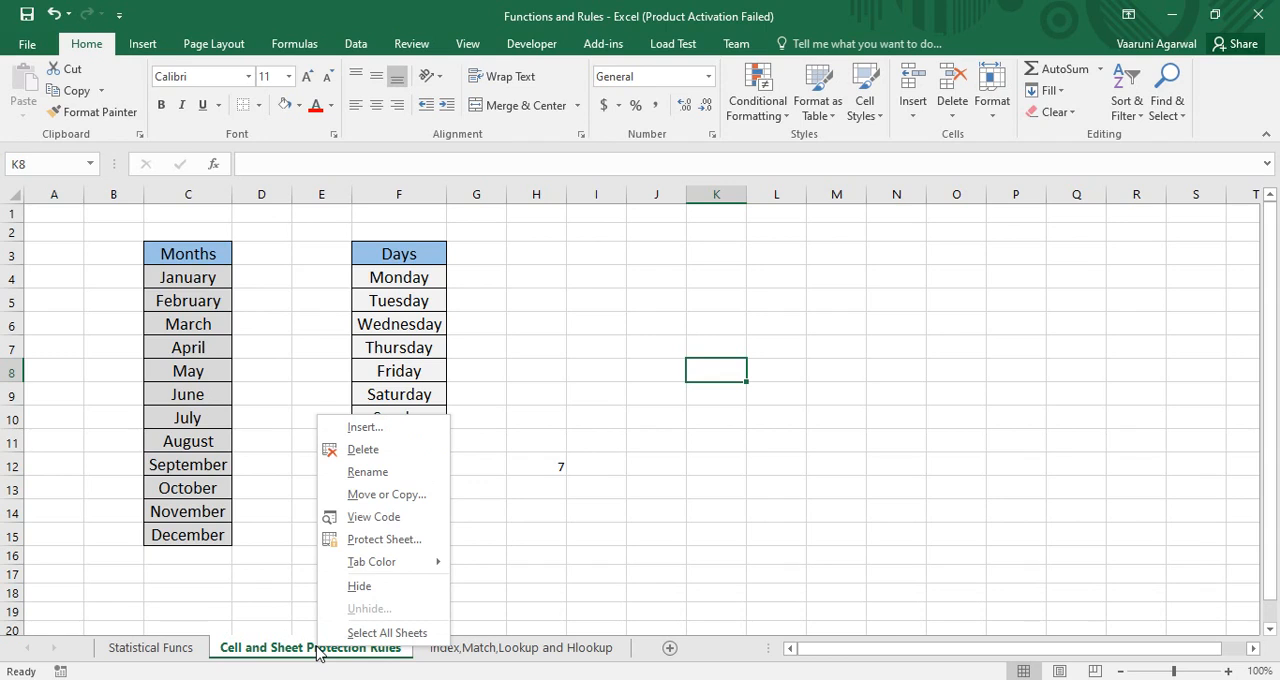
left_click(395, 549)
left_click_drag(382, 412, 898, 243)
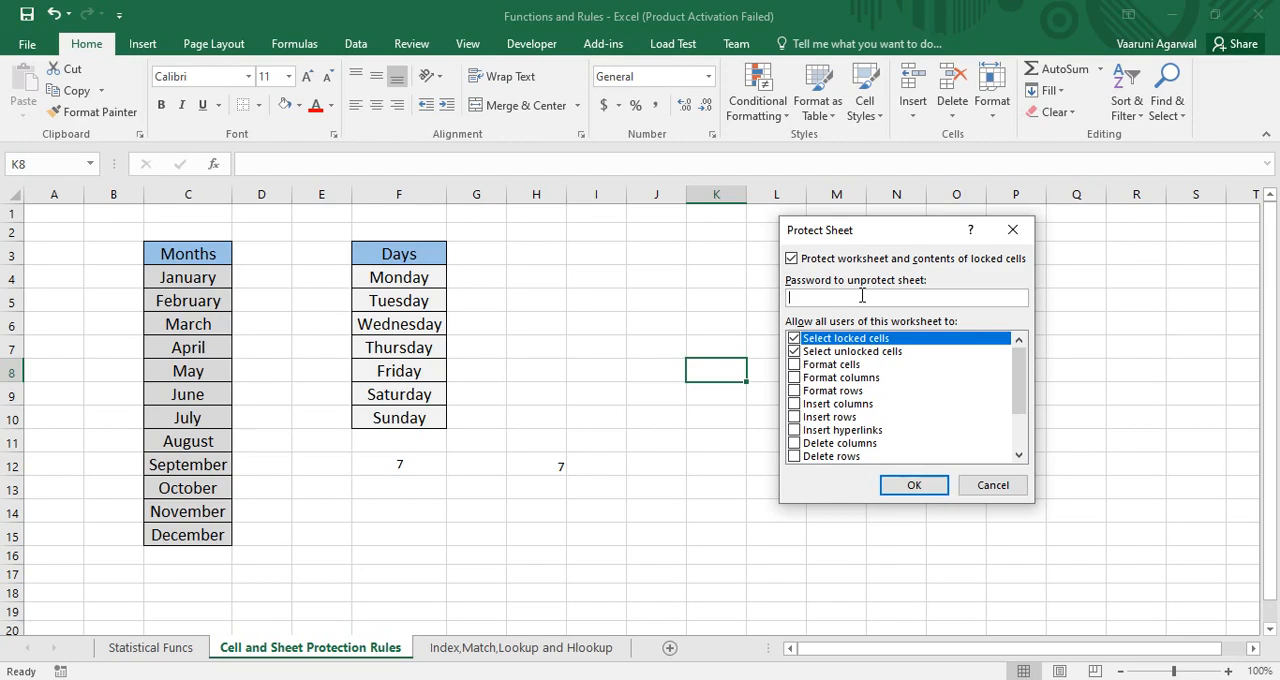
type("1234")
key("Return")
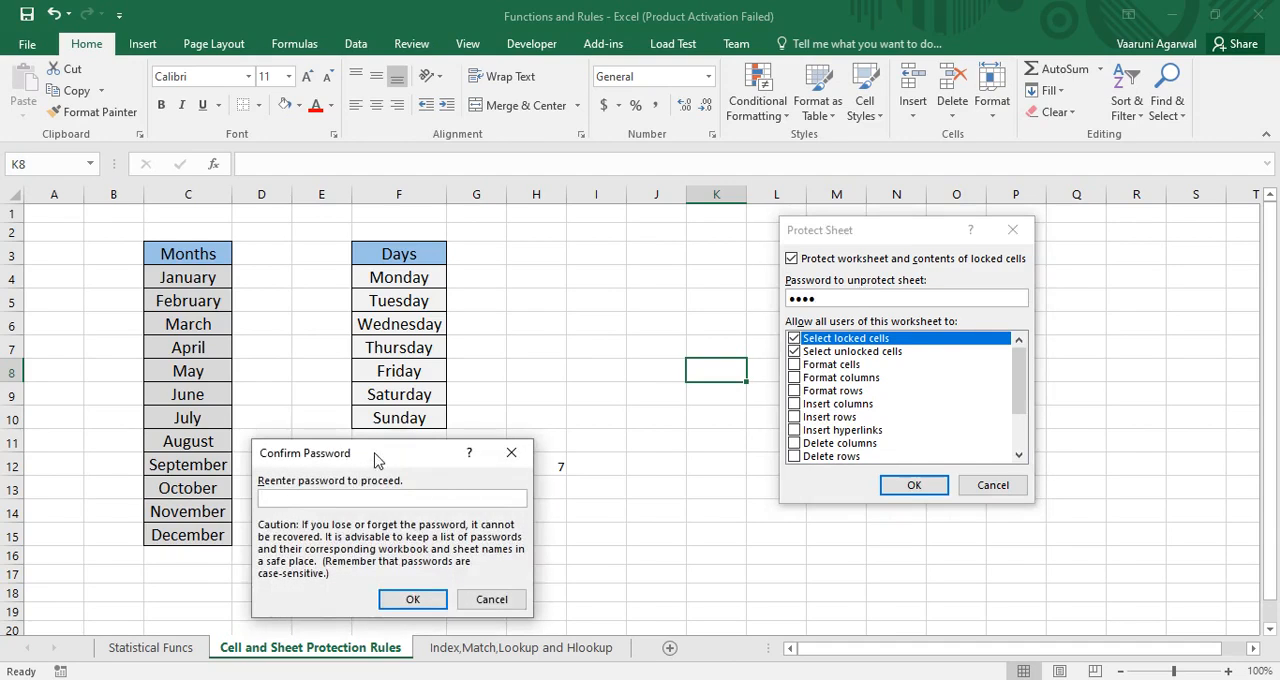
left_click_drag(377, 459, 925, 267)
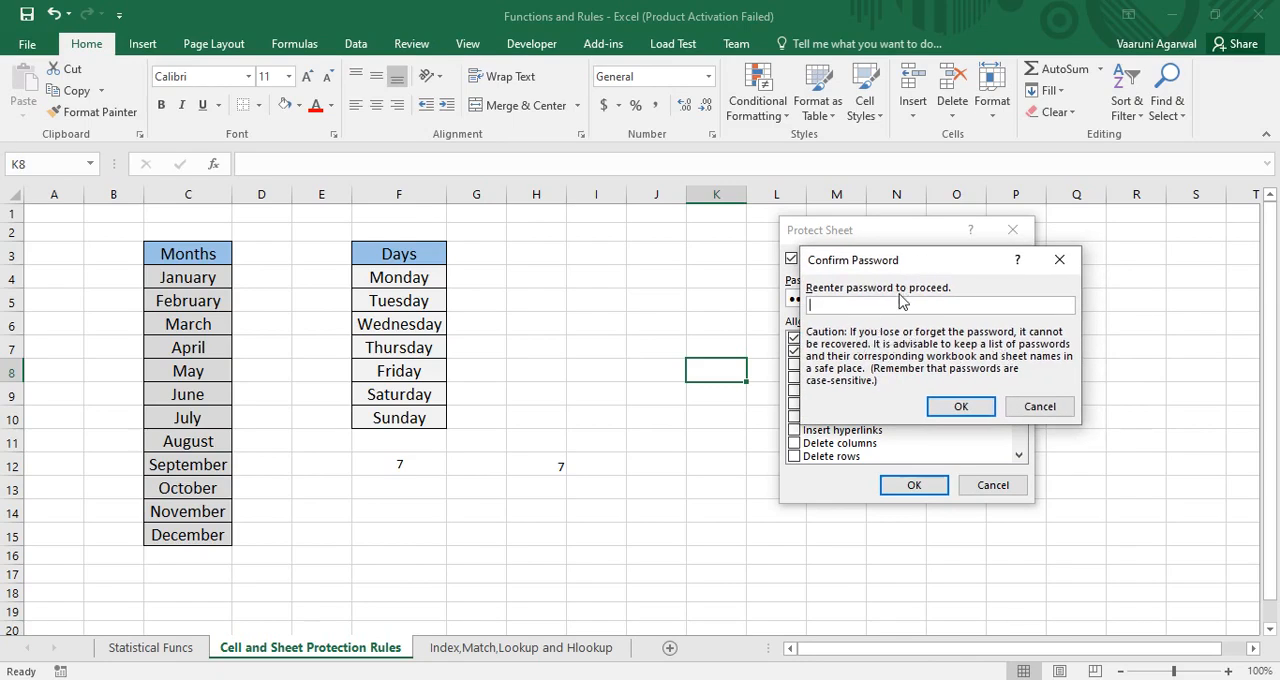
type("1234")
key("Return")
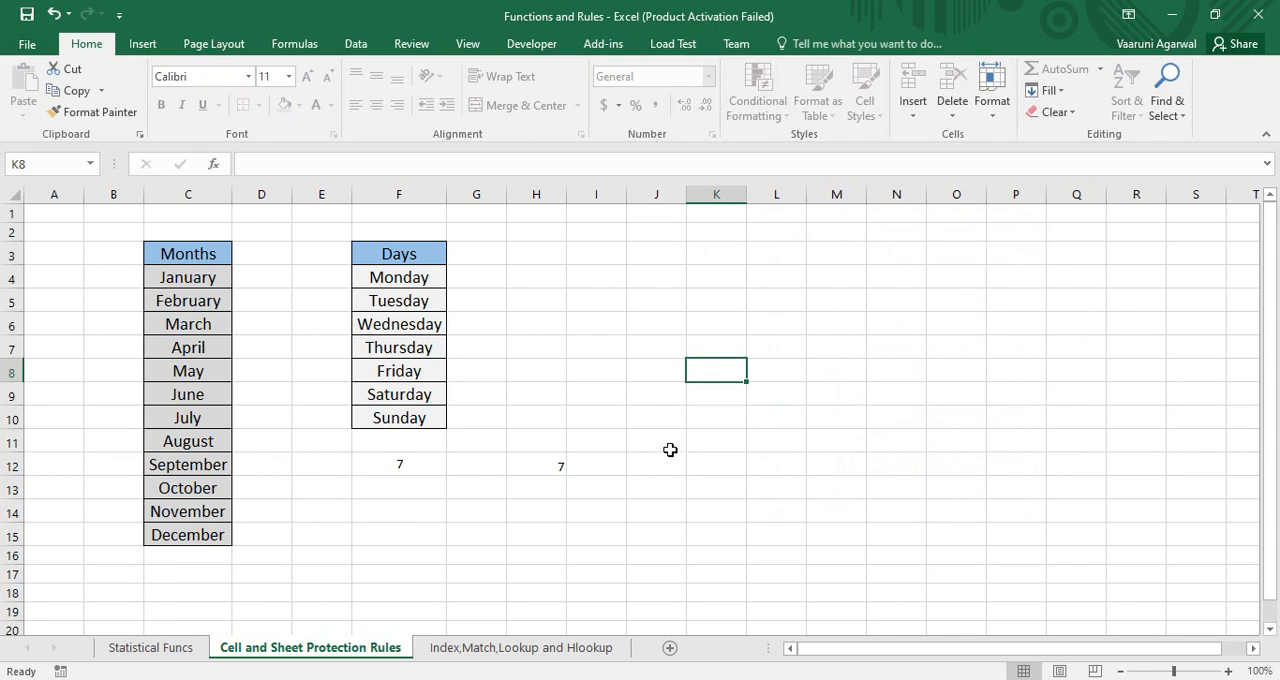
Try to edit the locked cell K8 on the protected sheet and dismiss the alert
double_click(728, 380)
left_click_drag(690, 337, 776, 366)
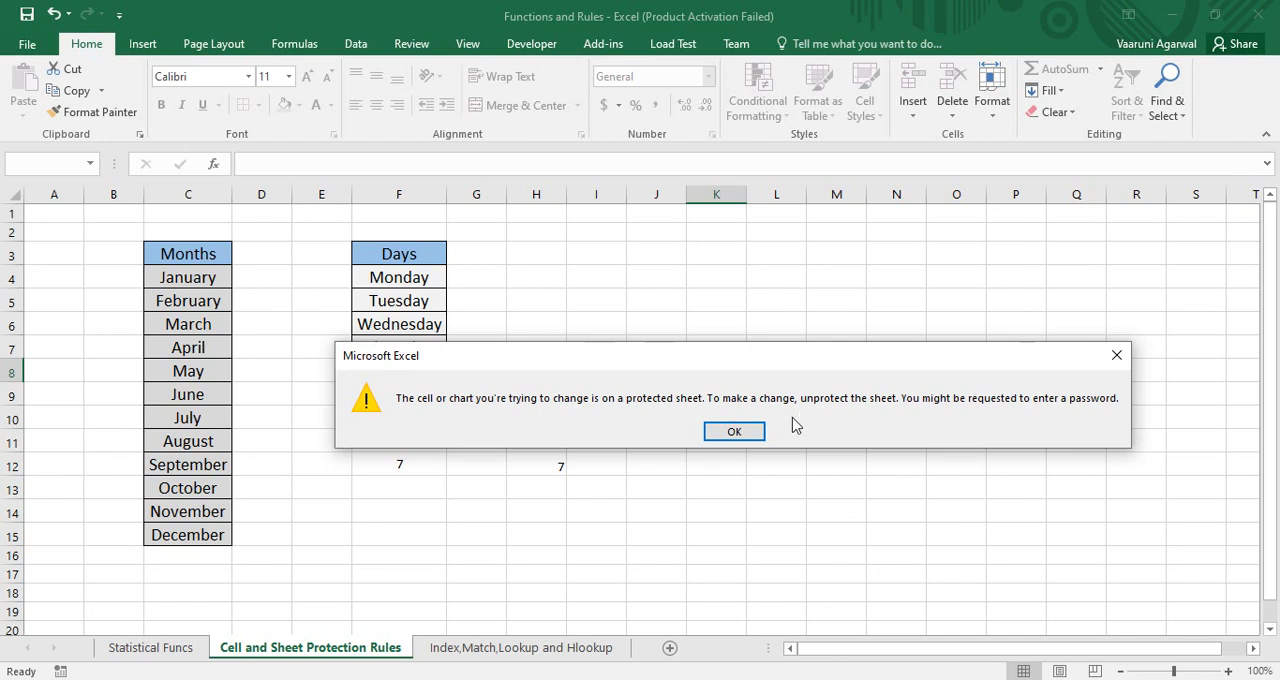
left_click(734, 432)
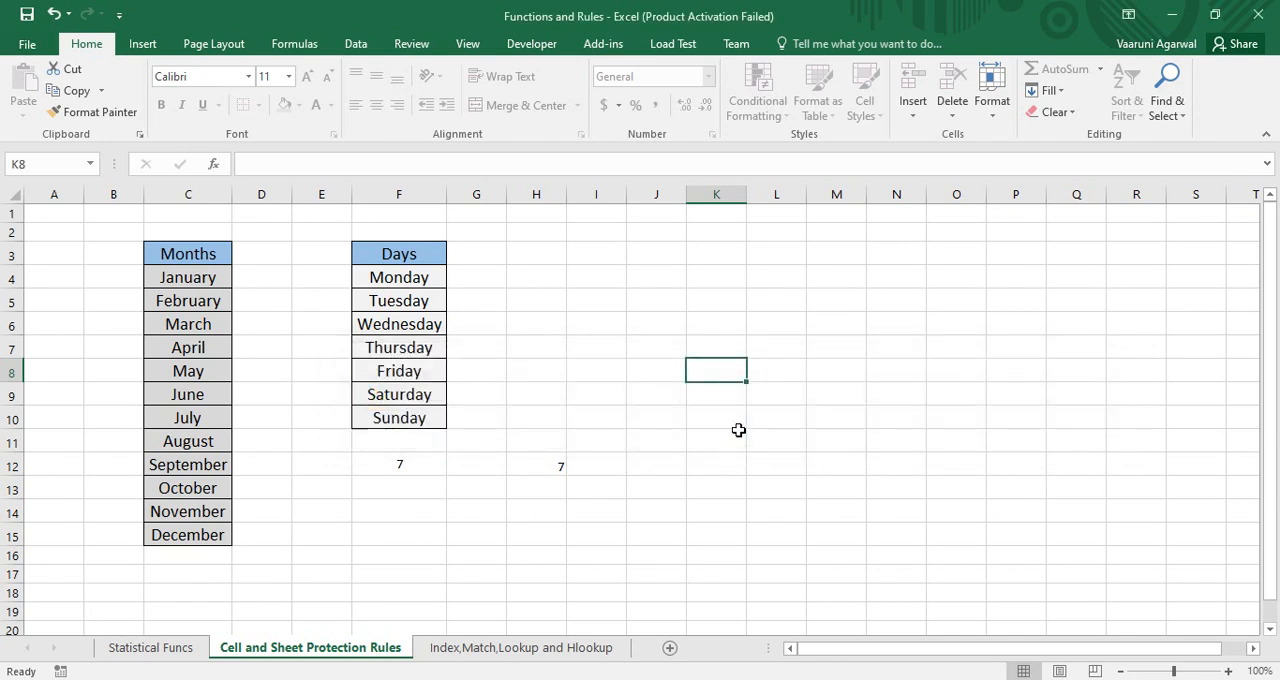
Enter the text "uiuiyi" in the unlocked cell K6
left_click(717, 323)
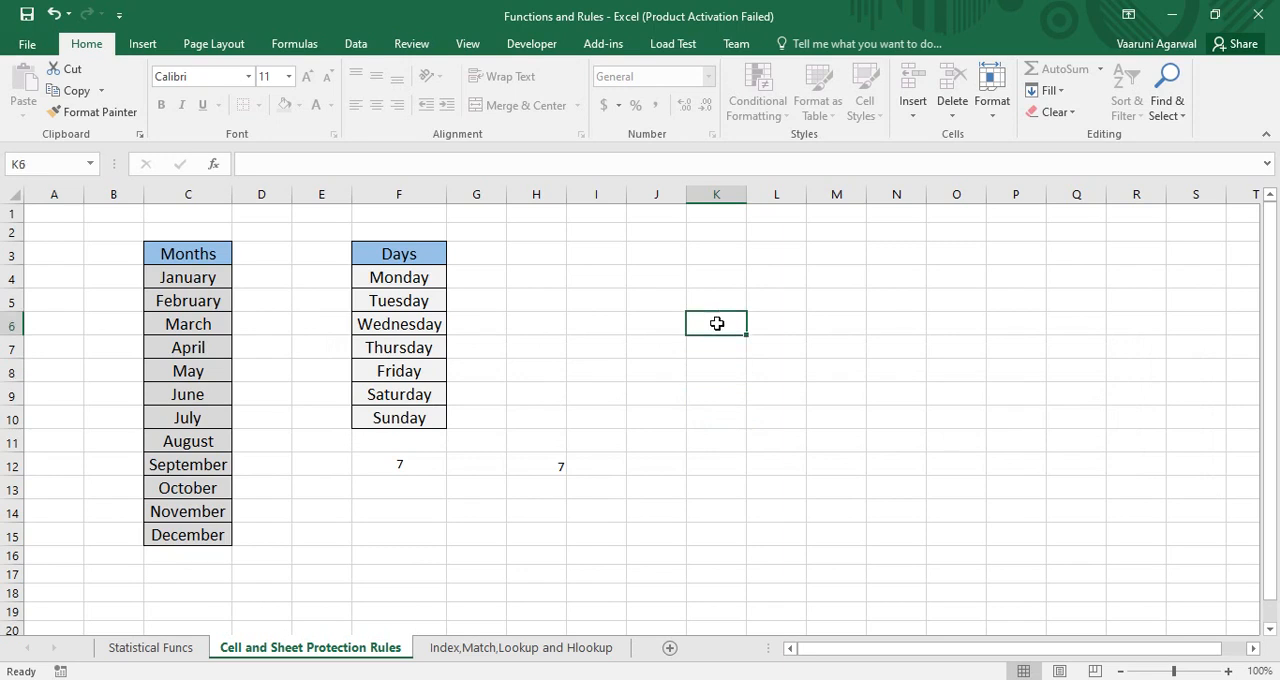
double_click(717, 323)
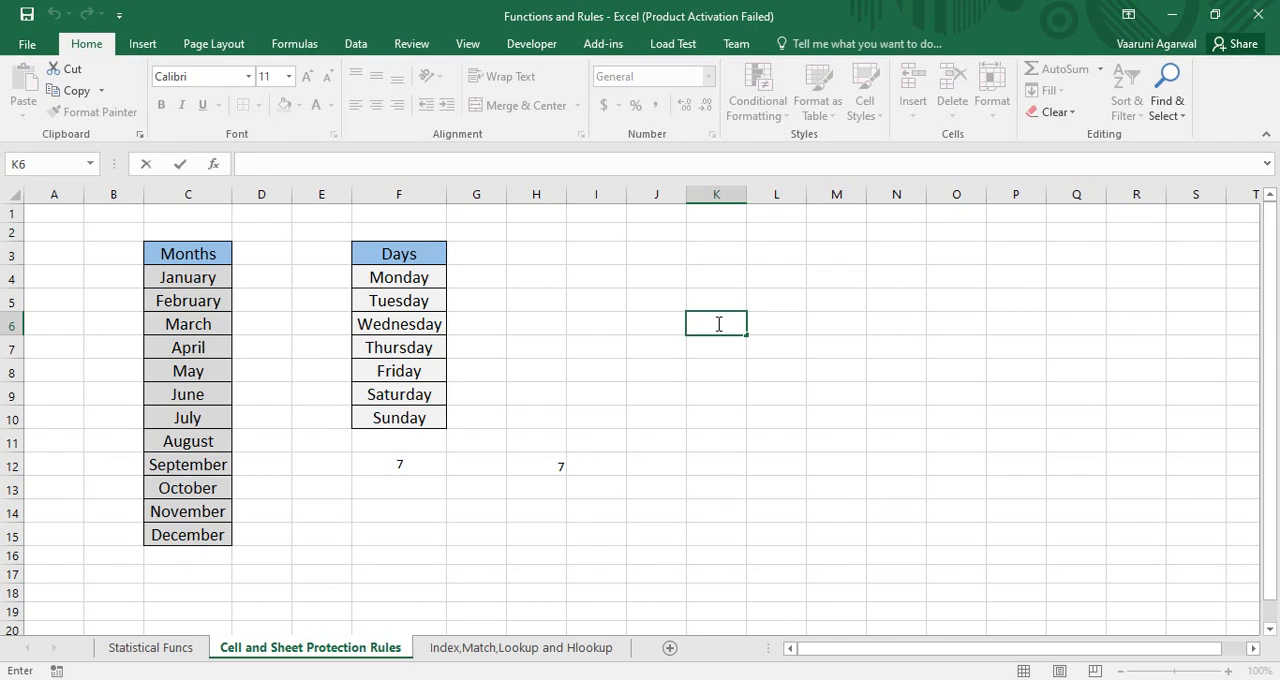
type("uiuiyi")
key("Return")
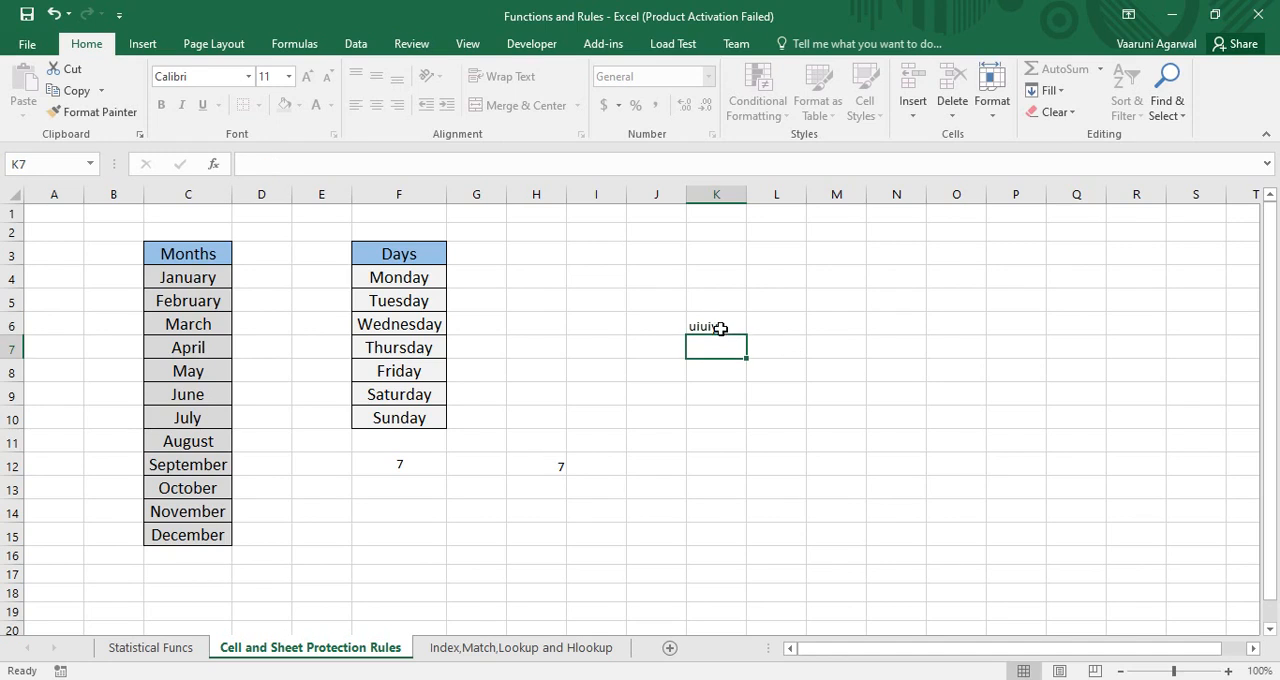
Replace the text in cell K6 with the number 123234
left_click(733, 324)
double_click(733, 324)
left_click_drag(733, 324, 671, 328)
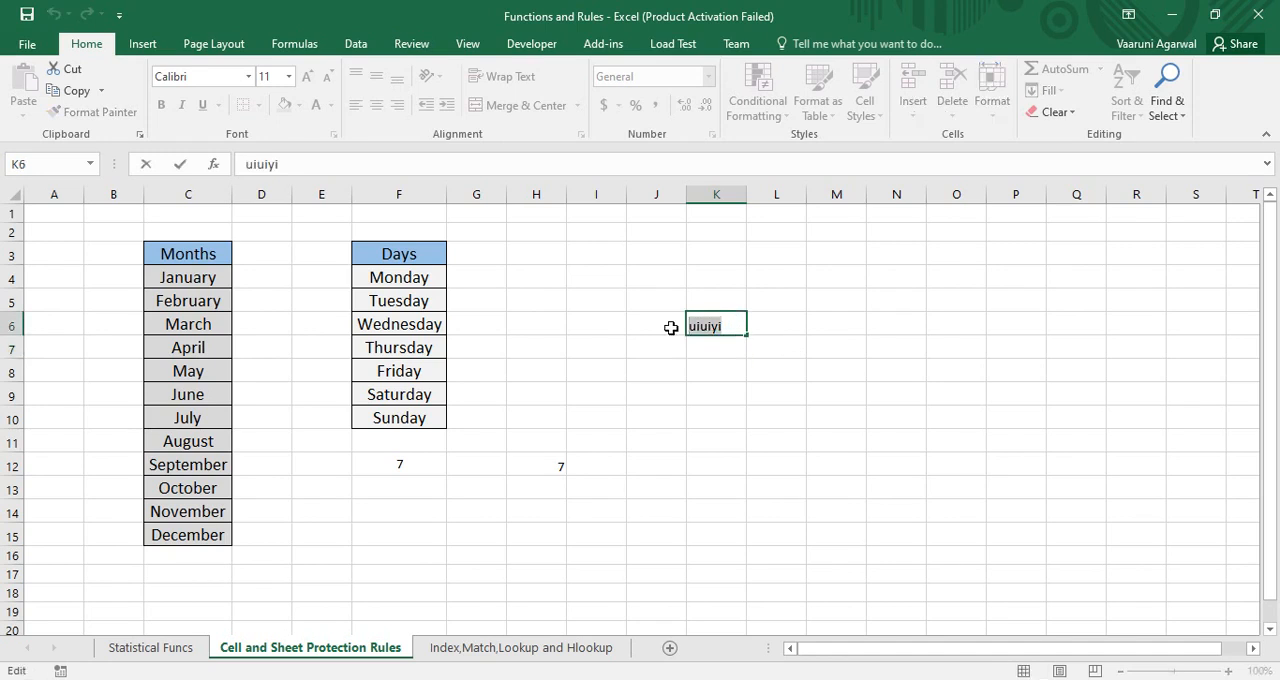
type("123234")
key("Return")
Replace the content of cell K6 with the formula =3+2
left_click(731, 318)
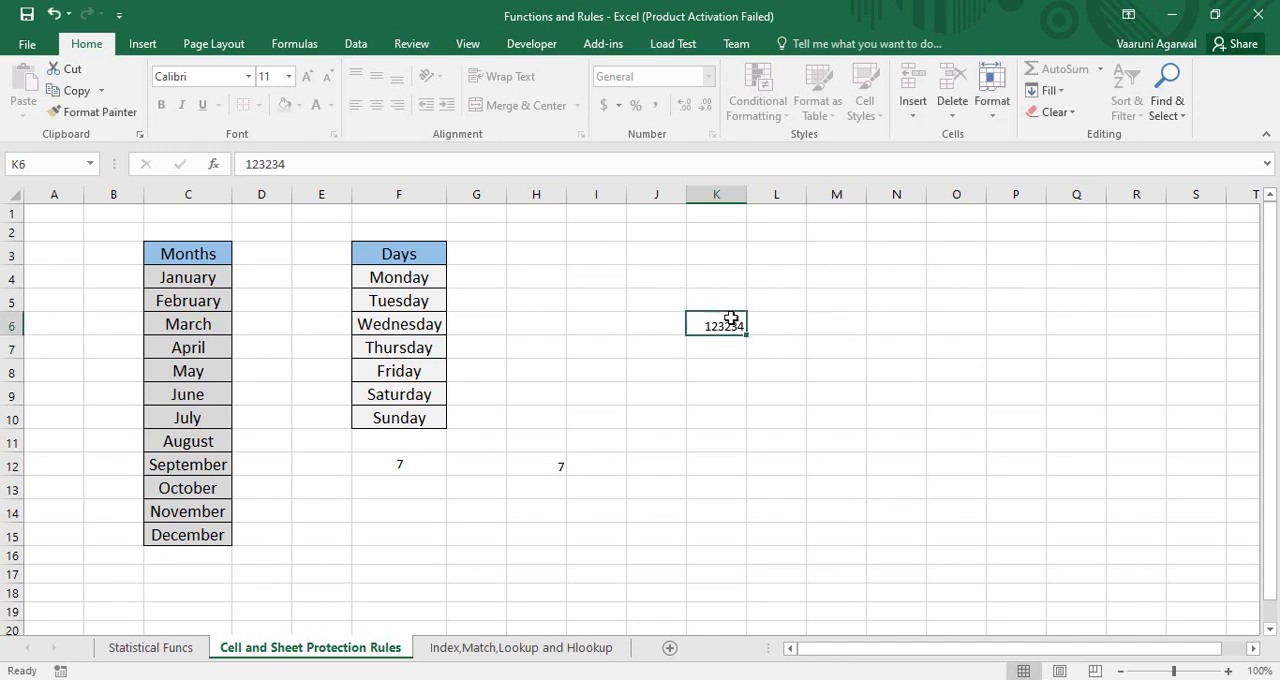
double_click(731, 318)
left_click_drag(740, 324, 700, 327)
type("=")
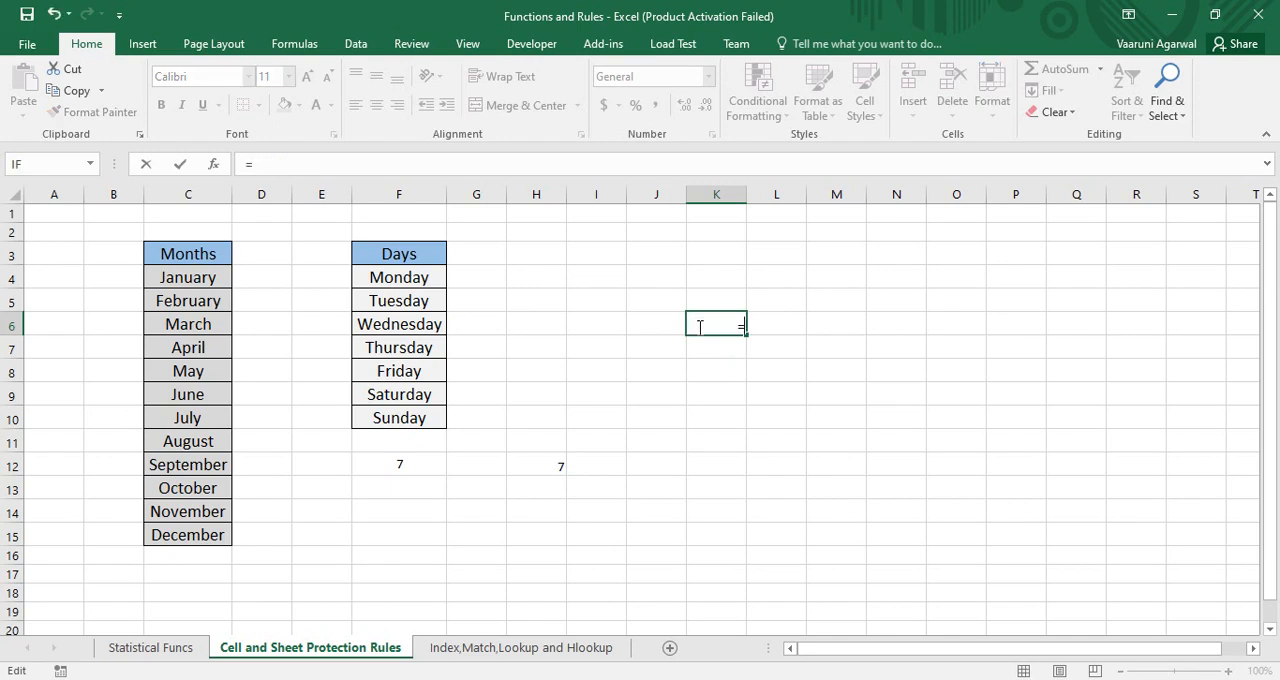
type("2+3")
key("Return")
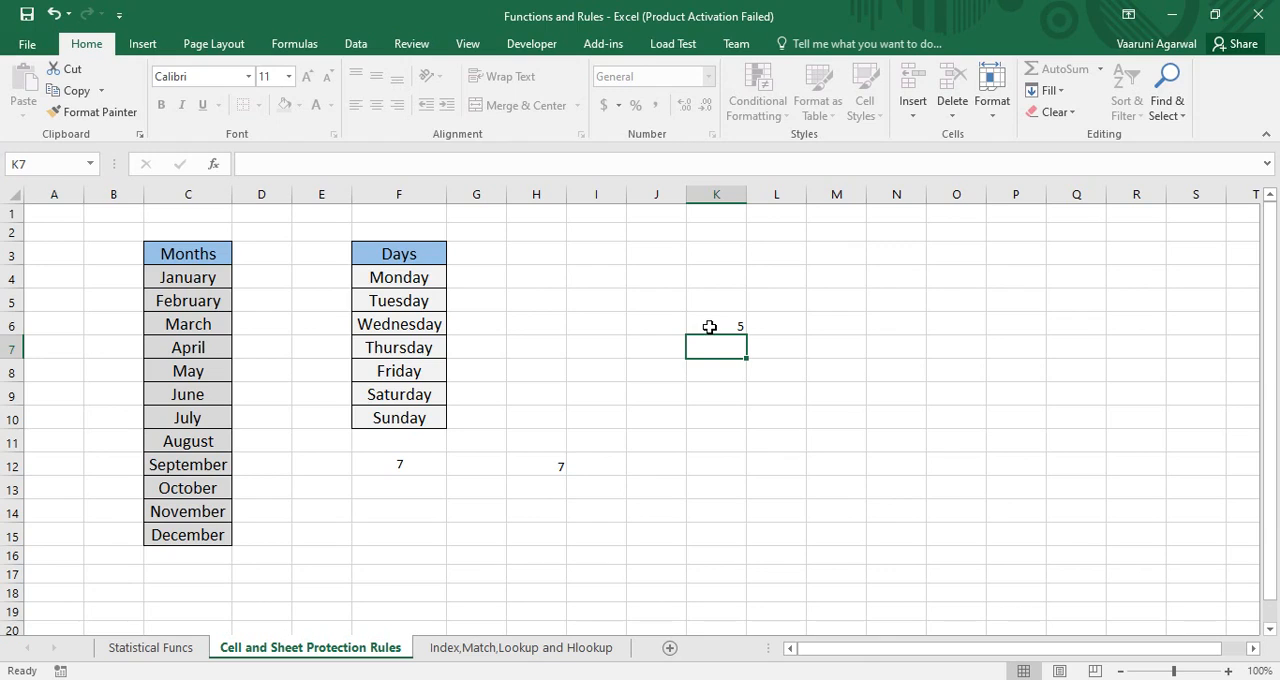
Try to change the font and font size of the unlocked cell K6 while the sheet is protected
left_click(709, 327)
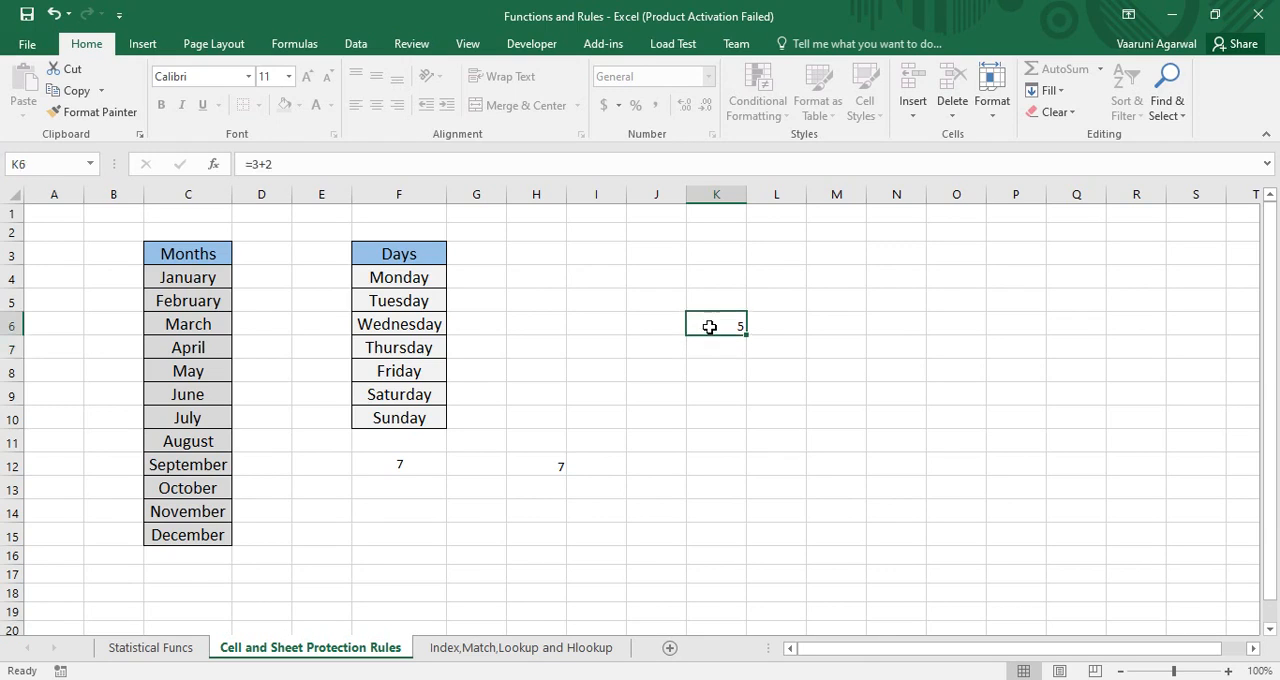
left_click(249, 78)
left_click(249, 78)
left_click(249, 78)
left_click(222, 135)
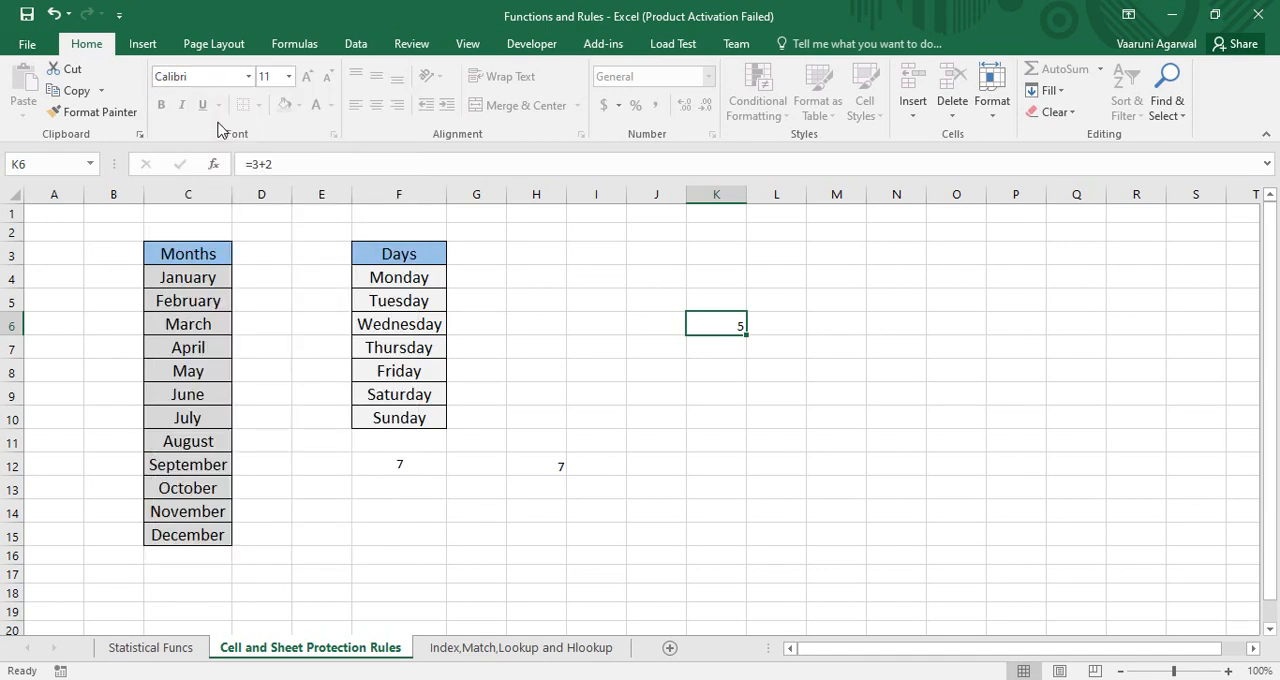
left_click(290, 76)
left_click(292, 232)
mouse_move(719, 325)
left_mouse_down()
mouse_move(766, 326)
mouse_move(734, 329)
left_mouse_up()
left_click(727, 395)
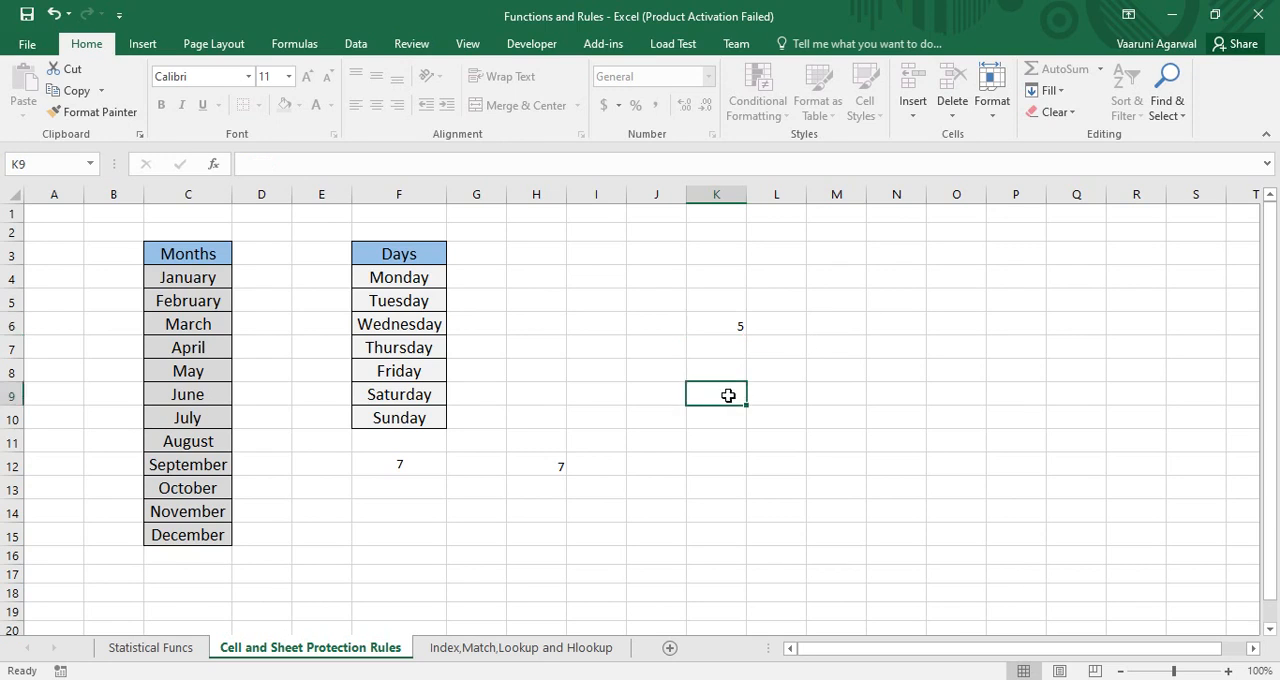
Test the protection of the cells around K6 by trying to edit the locked cell L8
left_click(790, 394)
left_click(824, 394)
left_click_drag(822, 348, 811, 328)
left_click(788, 320)
double_click(773, 374)
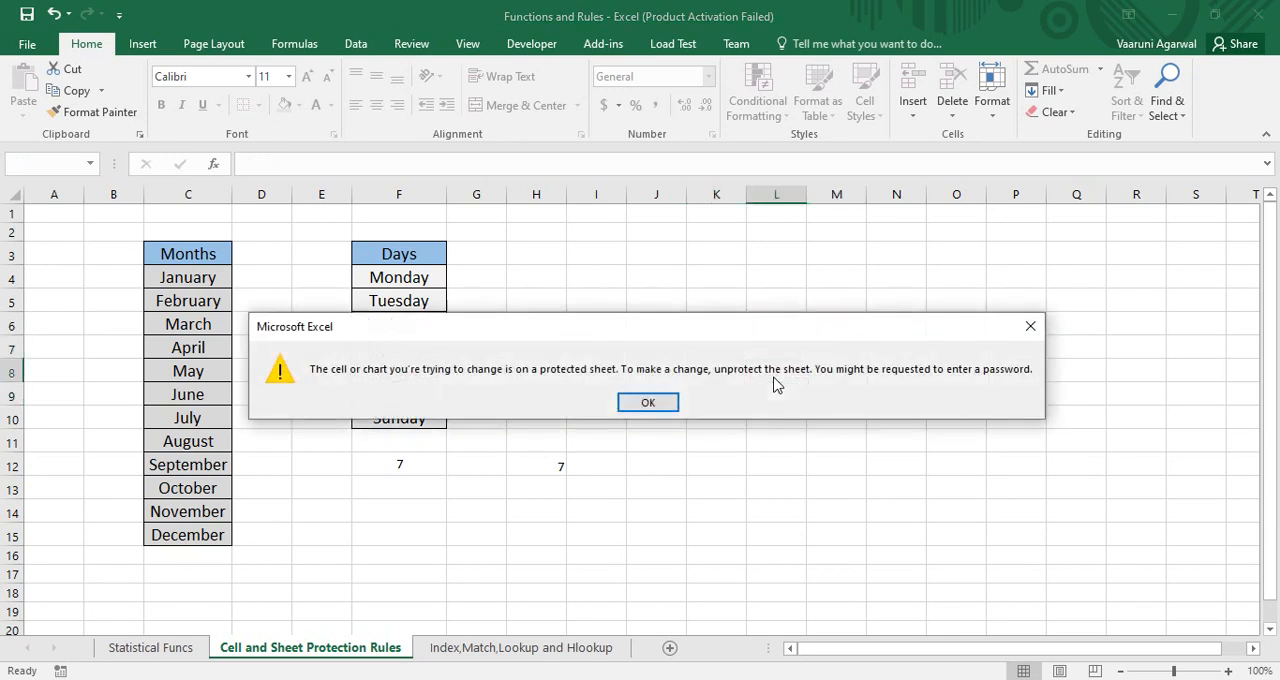
left_click(652, 405)
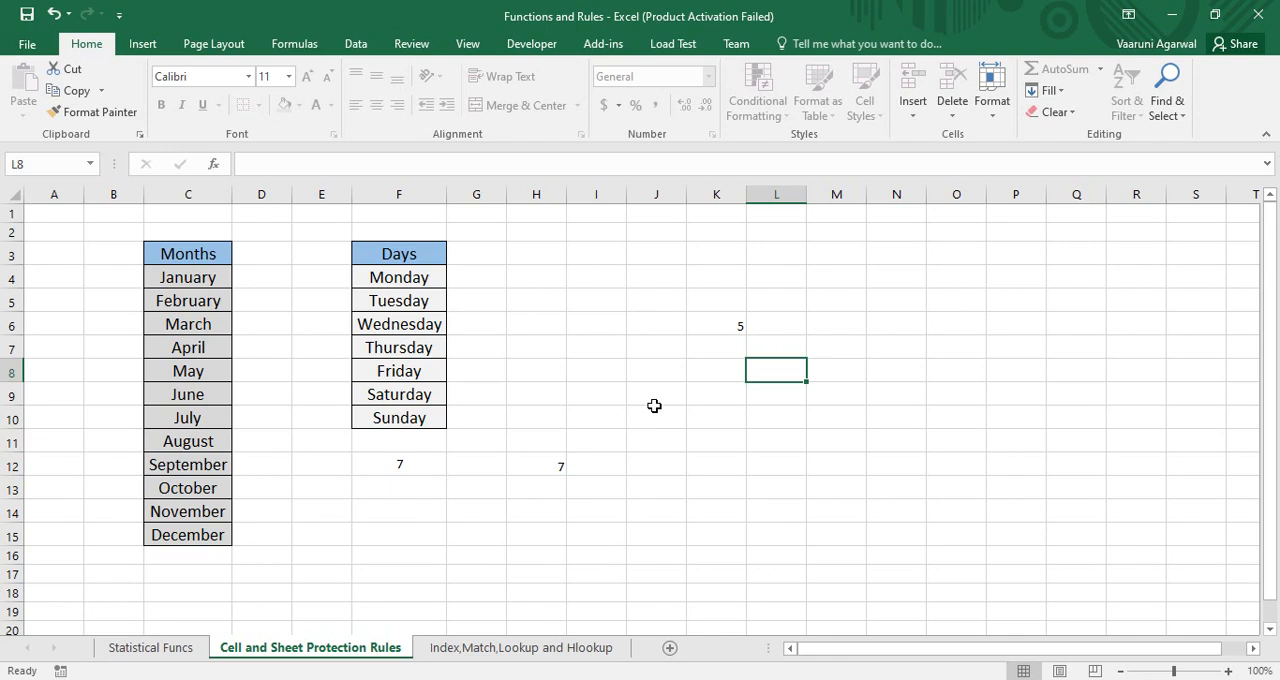
Try to unprotect the Cell and Sheet Protection Rules sheet by entering its password
right_click(364, 652)
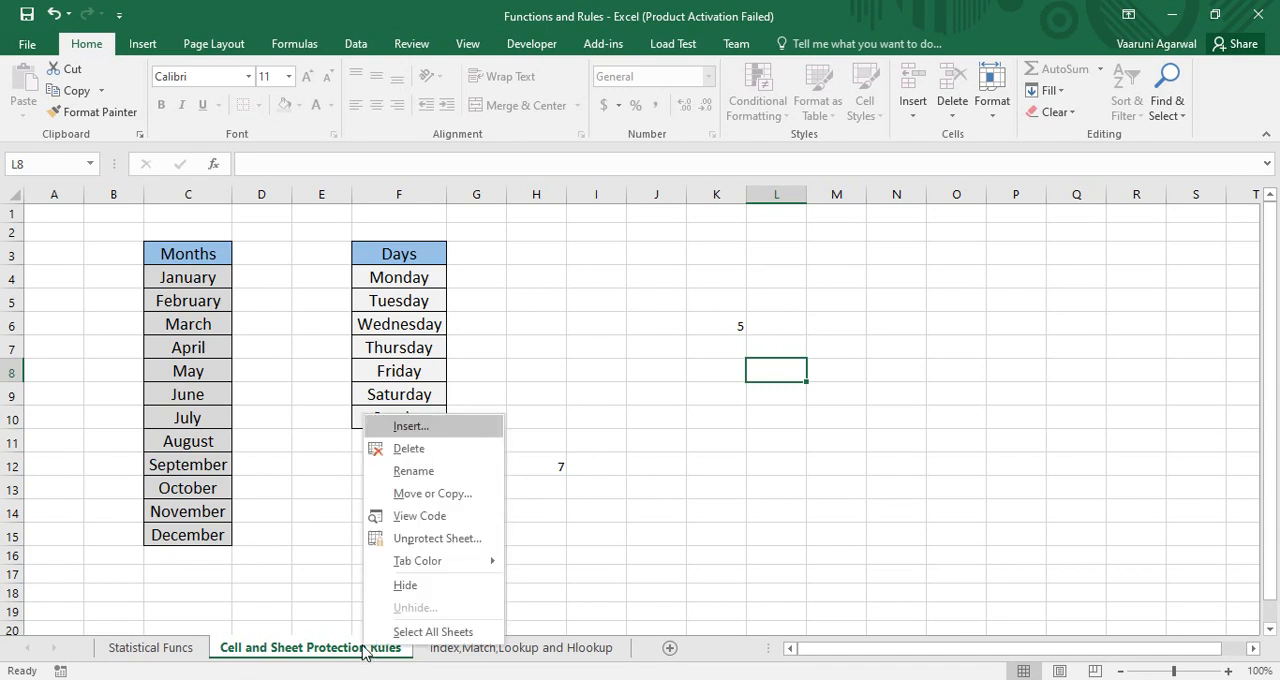
left_click(416, 546)
left_click_drag(395, 500, 585, 275)
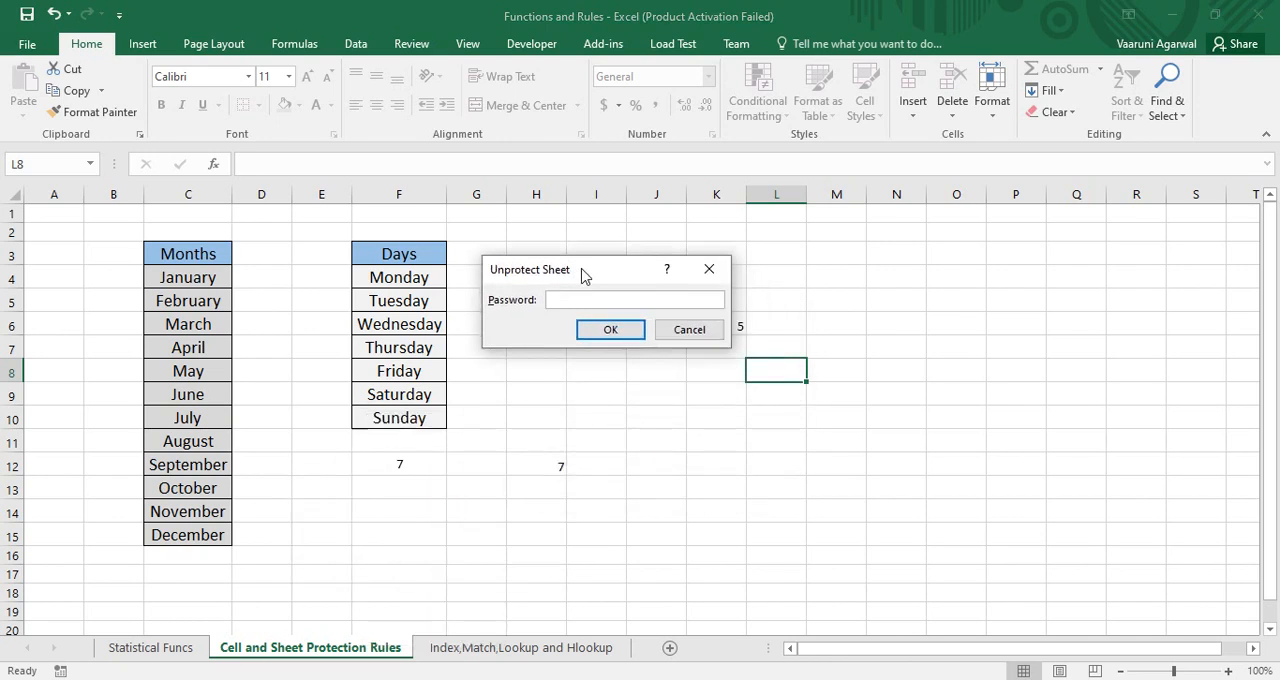
type("1234")
key("Return")
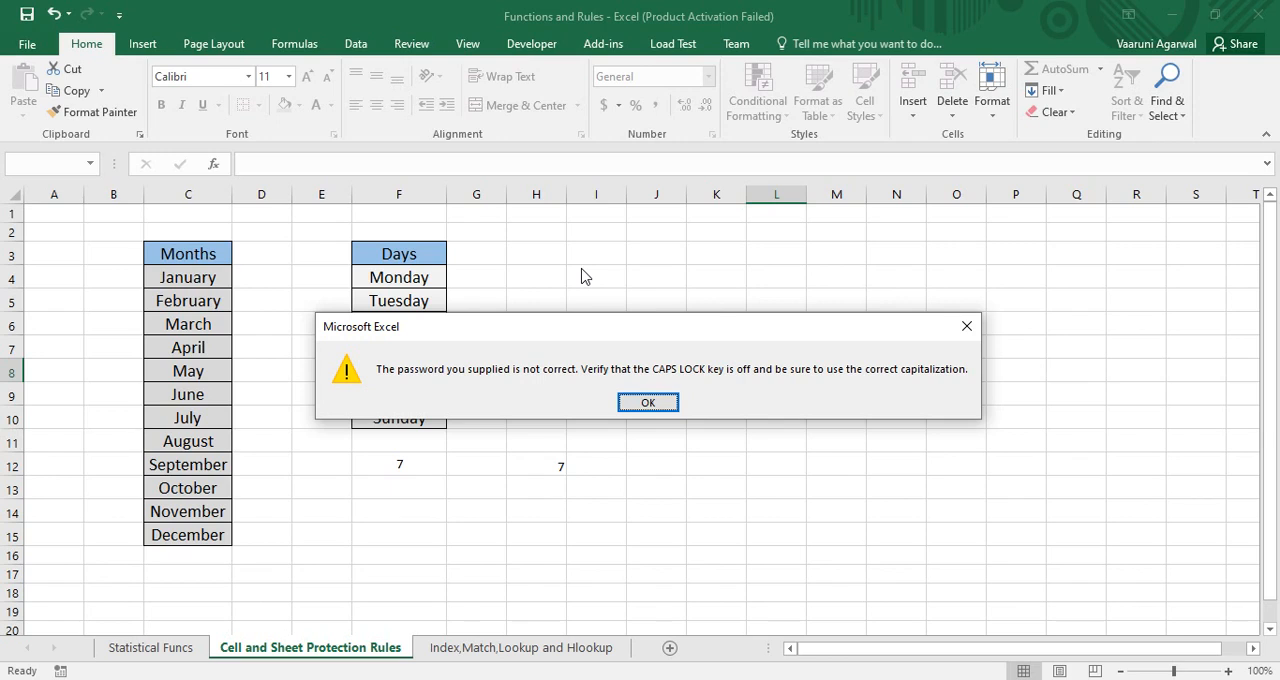
key("Return")
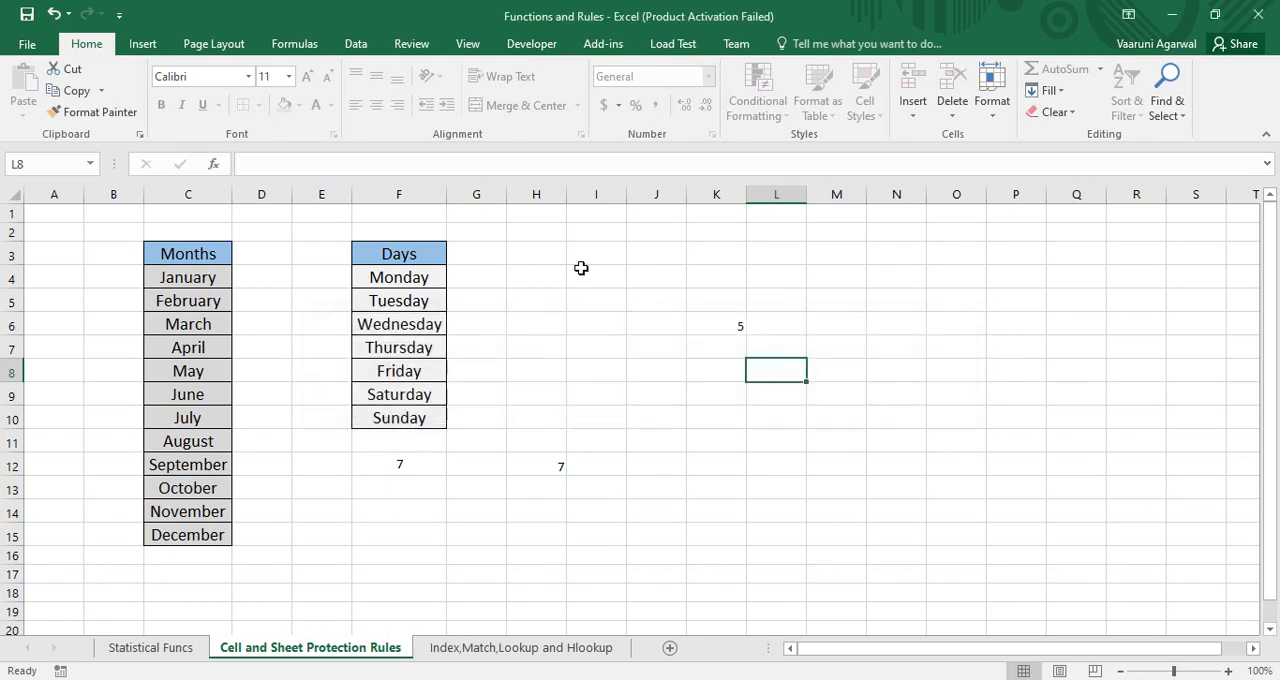
Unprotect the Cell and Sheet Protection Rules sheet by entering its password, and test that cell K8 accepts editing
right_click(358, 650)
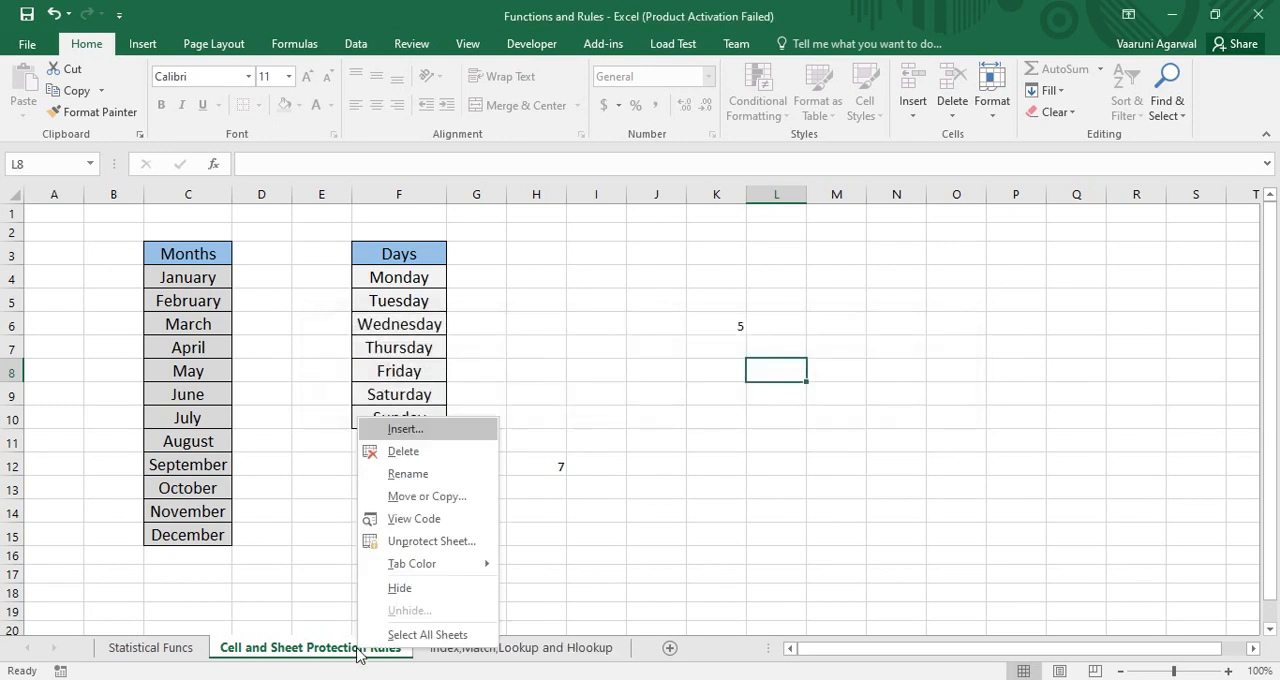
left_click(414, 541)
type("1234")
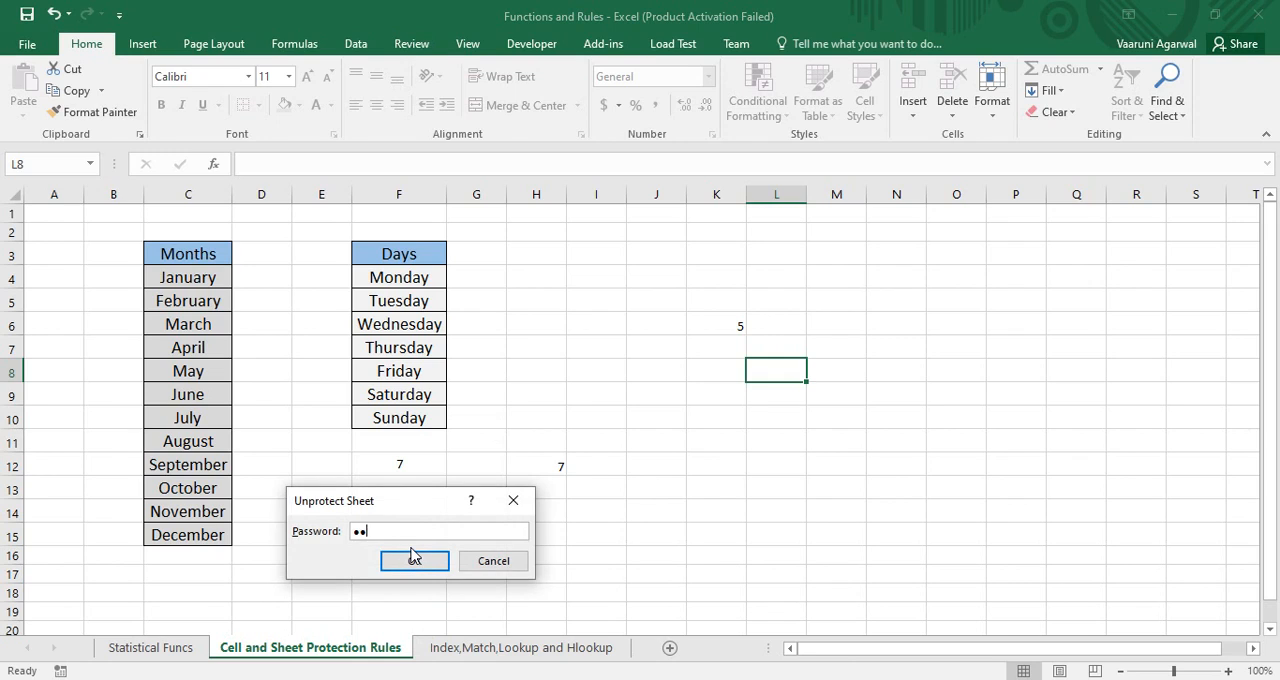
left_click(414, 558)
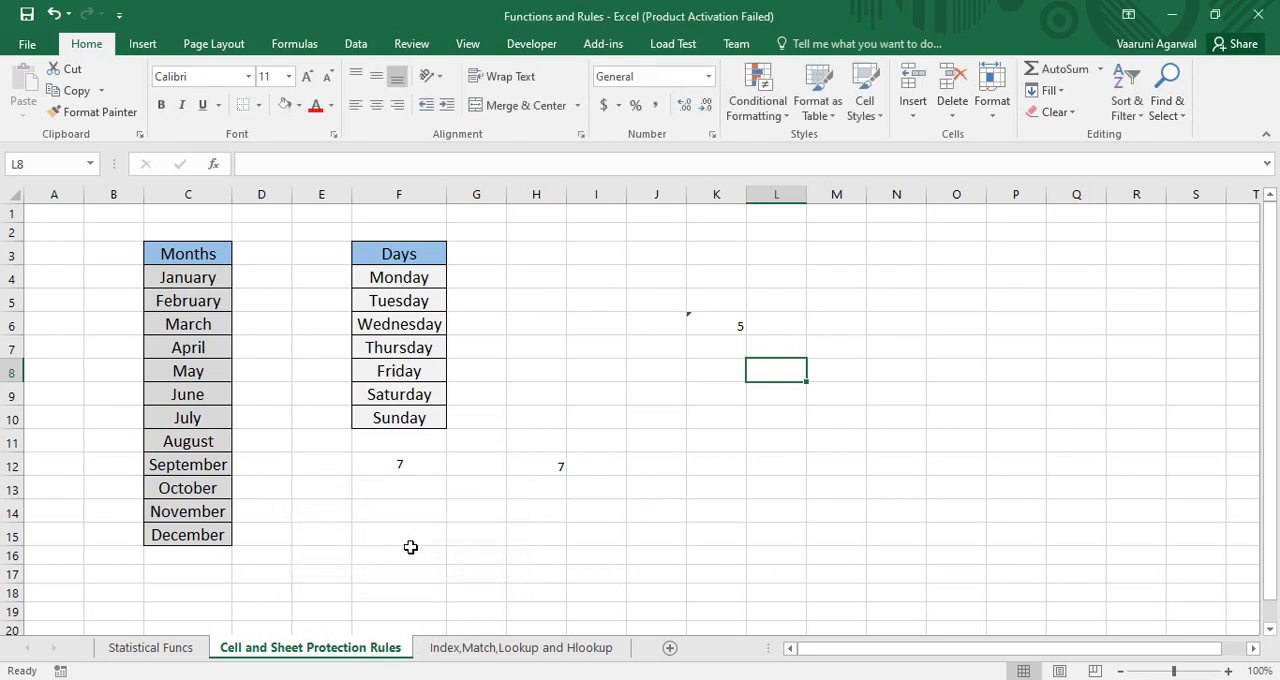
double_click(723, 372)
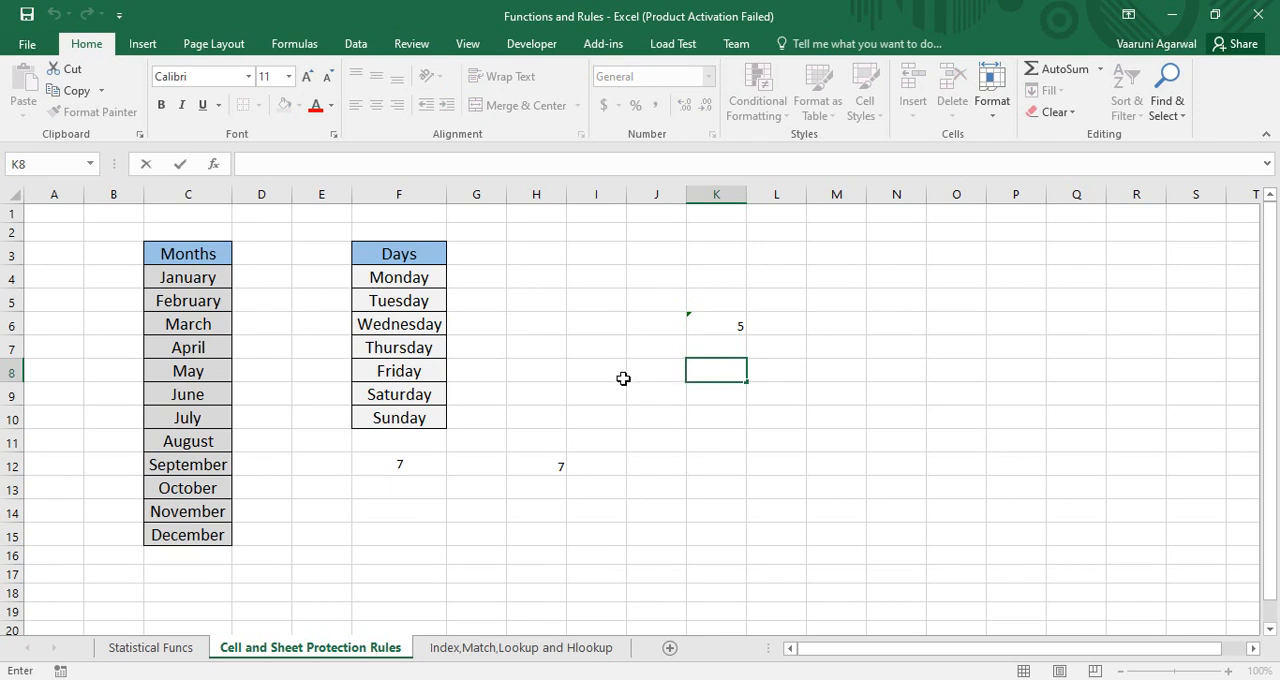
left_click(205, 255)
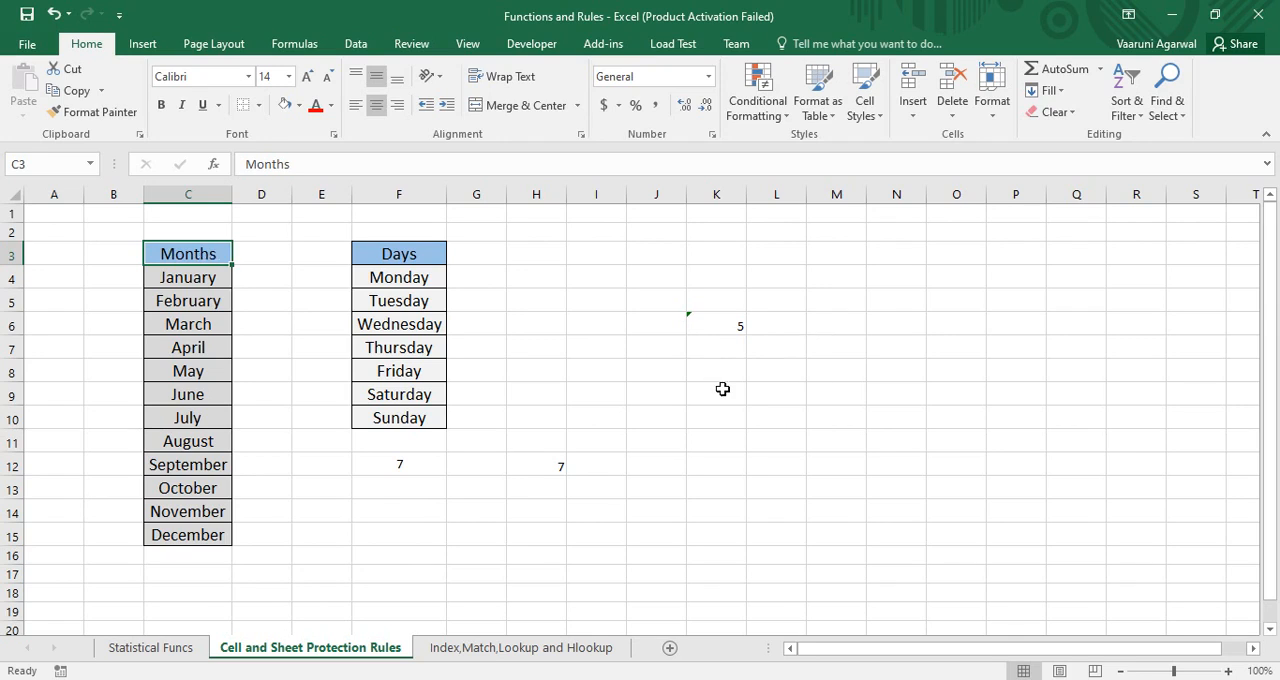
Count the months by entering the formula =COUNTA(C4:C15) in cell L9
left_click(783, 398)
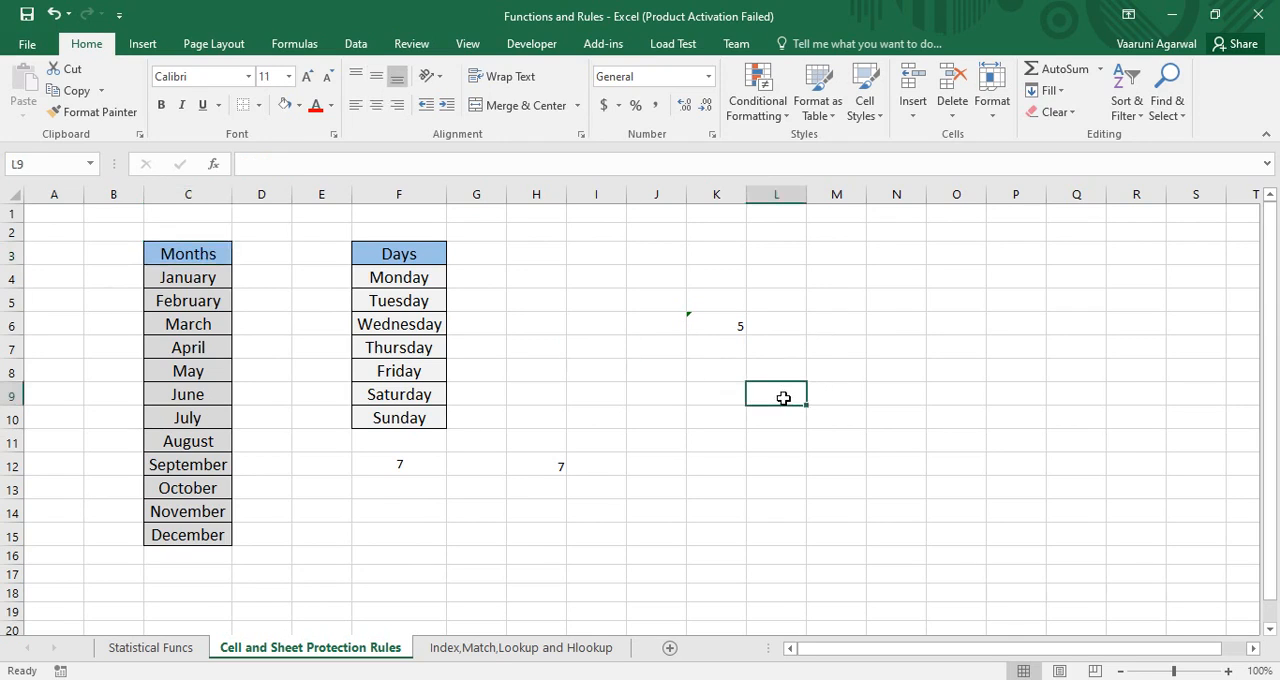
type("=")
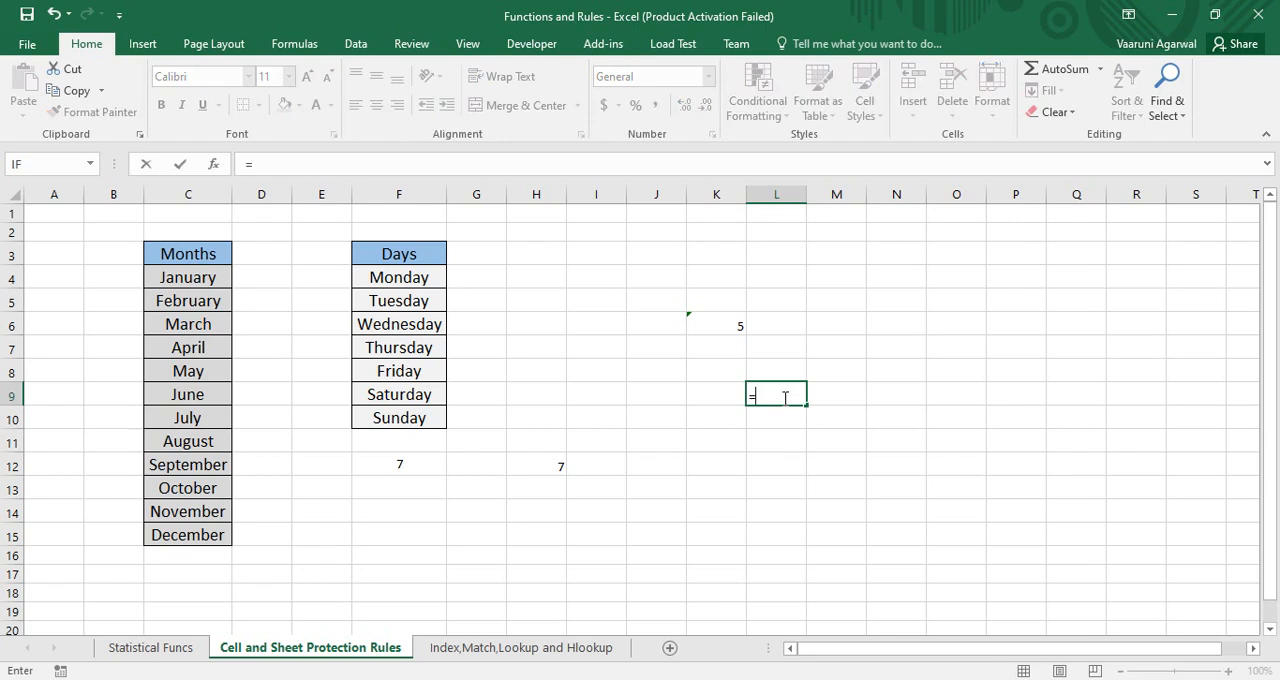
type("co")
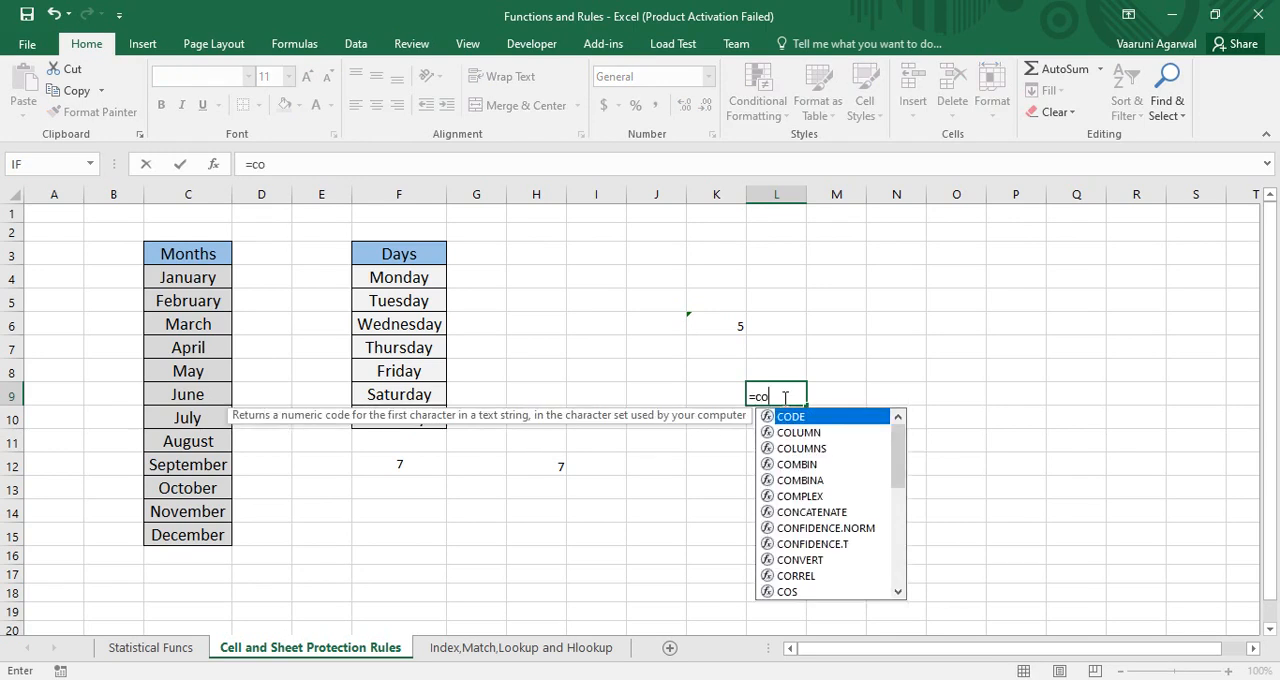
type("unt")
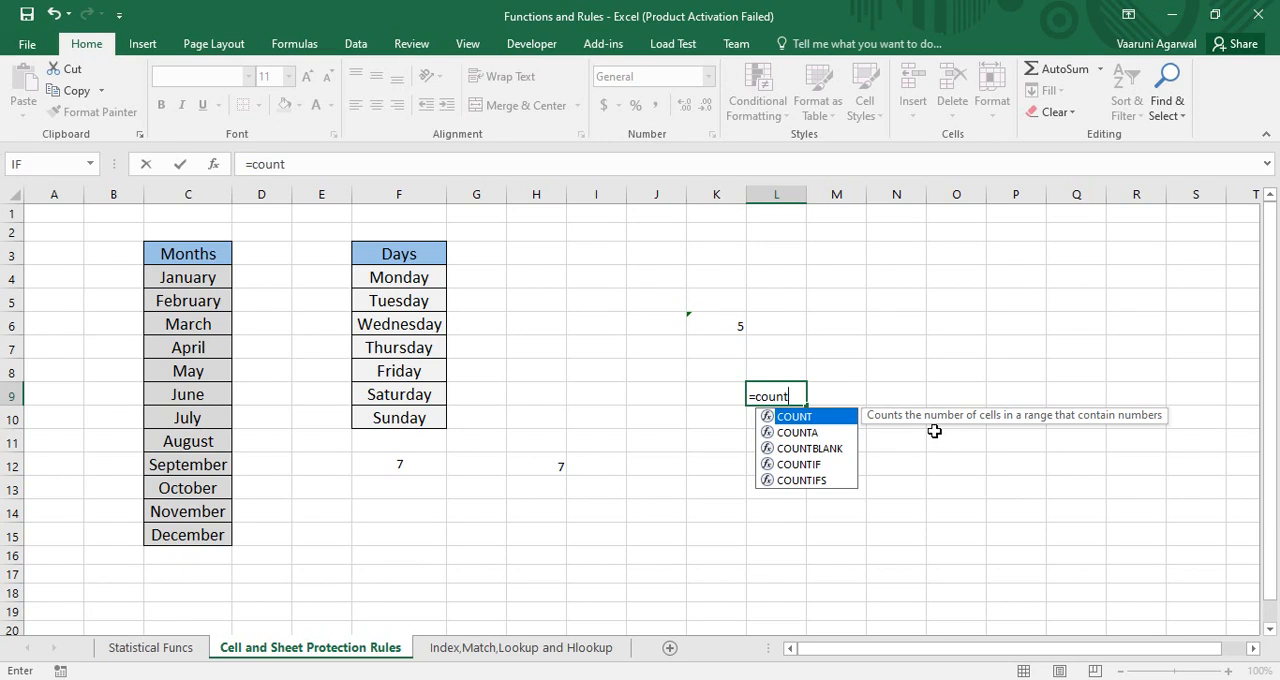
type("a(")
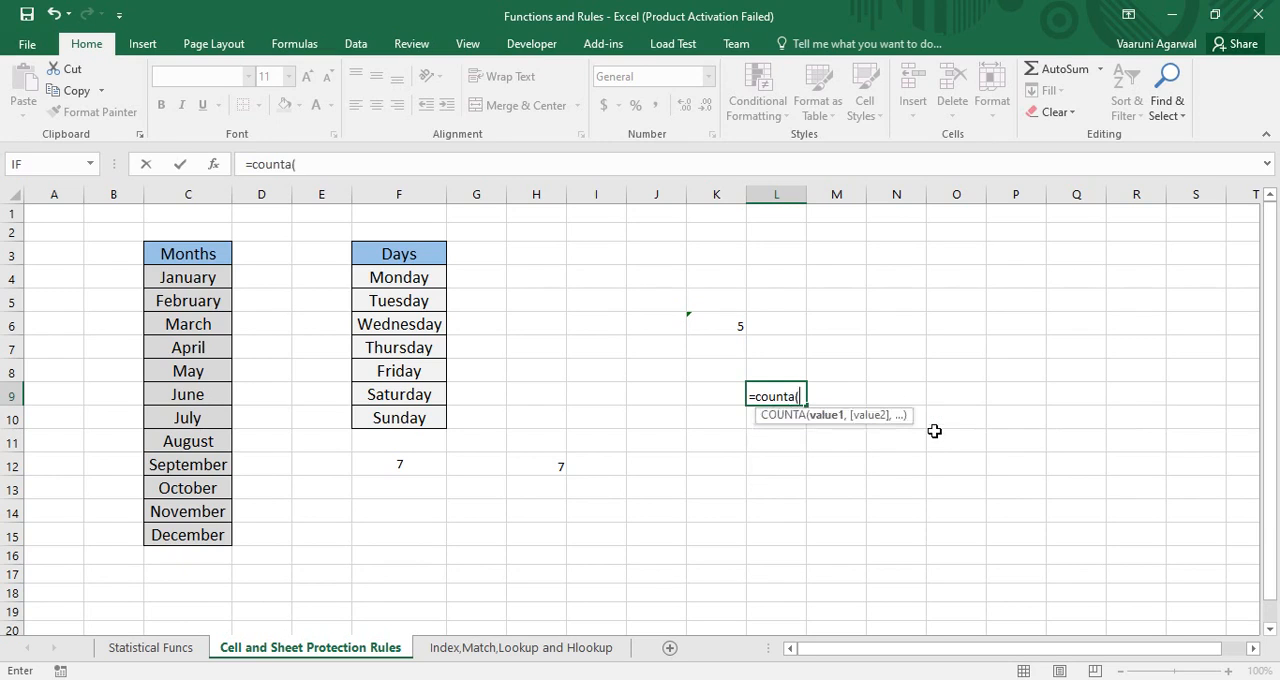
left_click(213, 275)
left_click_drag(215, 323, 217, 535)
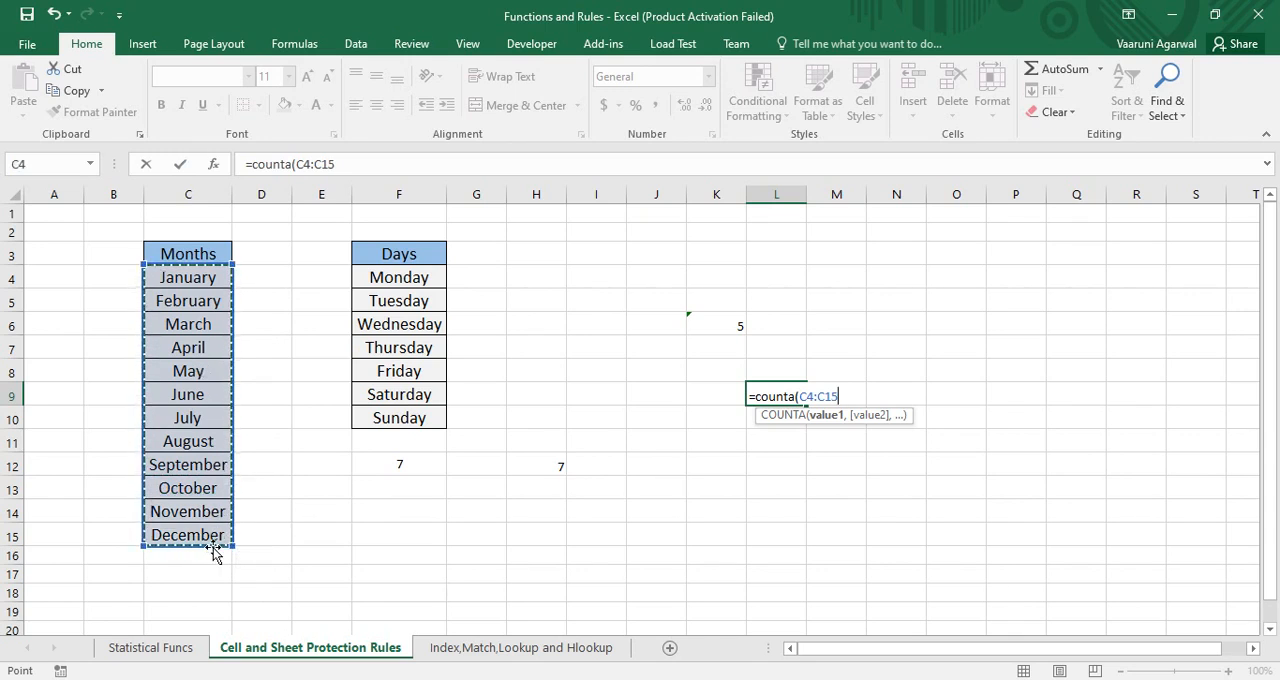
key("Return")
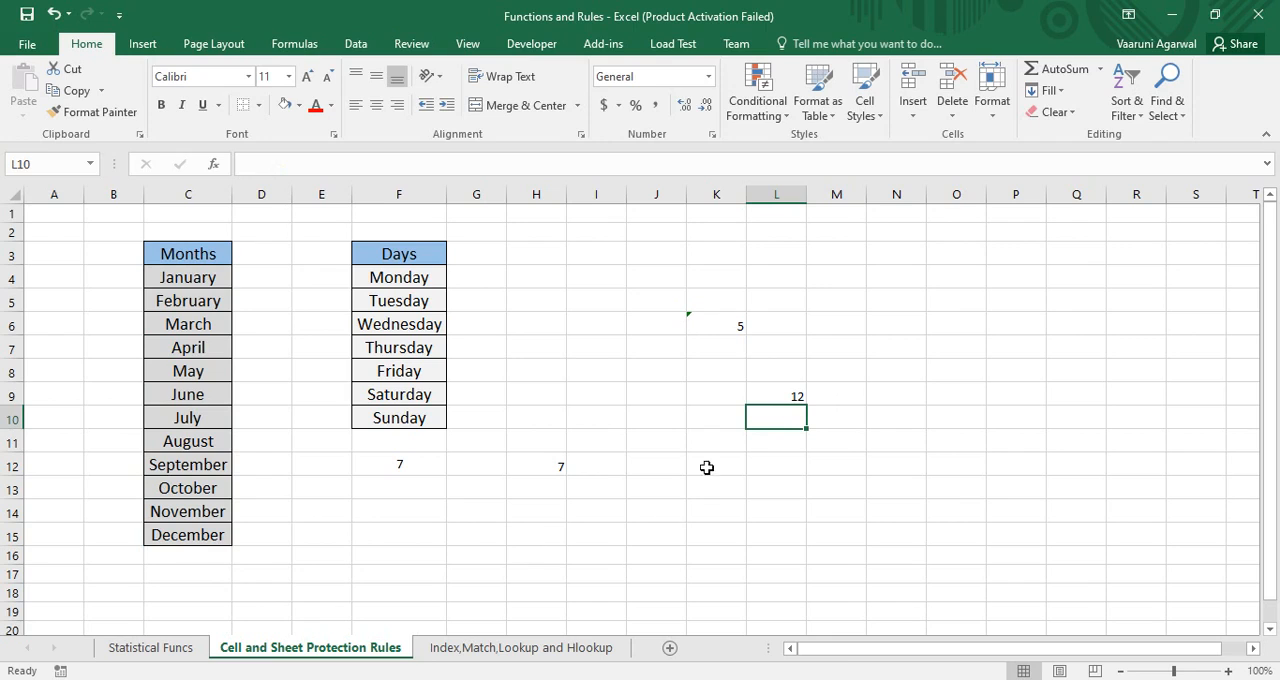
left_click(797, 400)
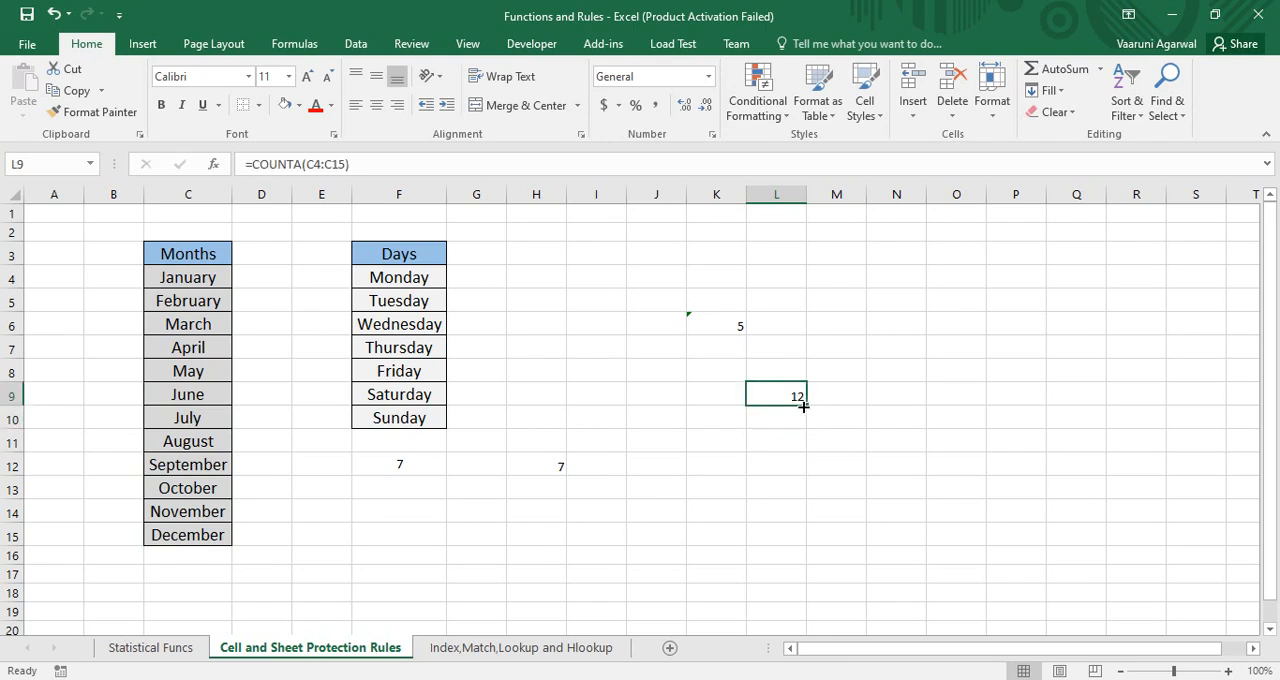
Enter the same month-counting formula, =COUNTA(C4:C15), in cell L12
left_click(787, 463)
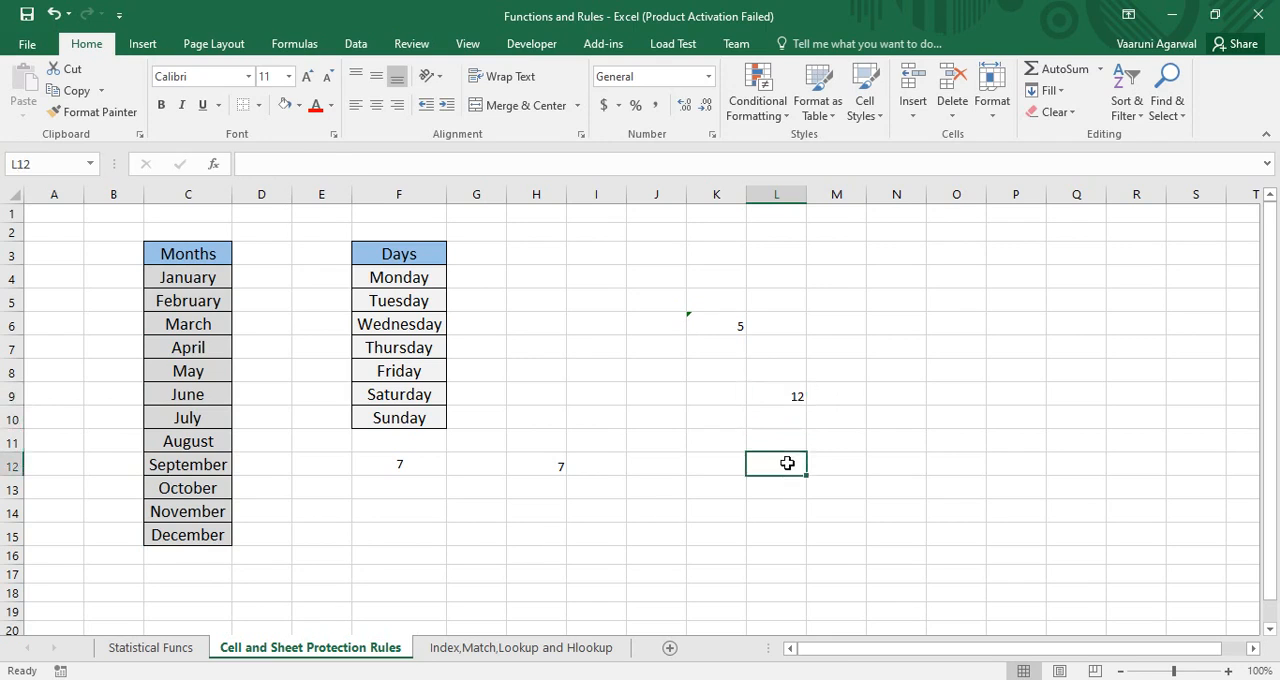
type("=coun")
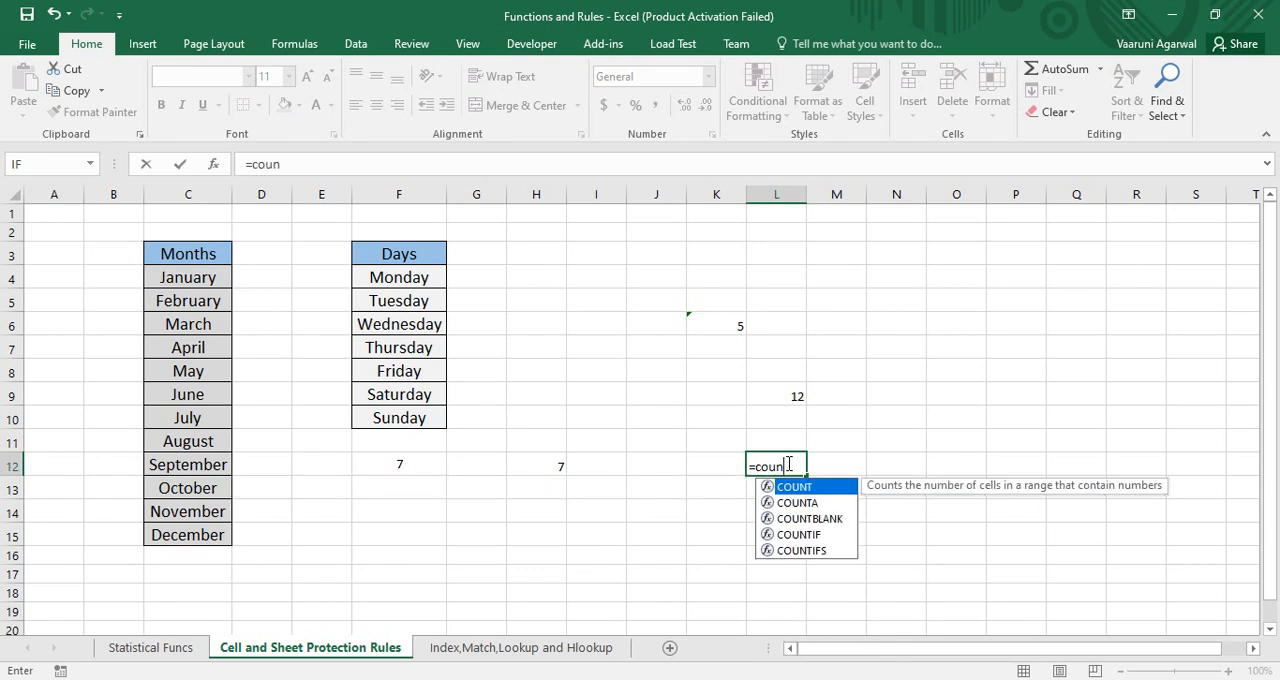
type("ta(")
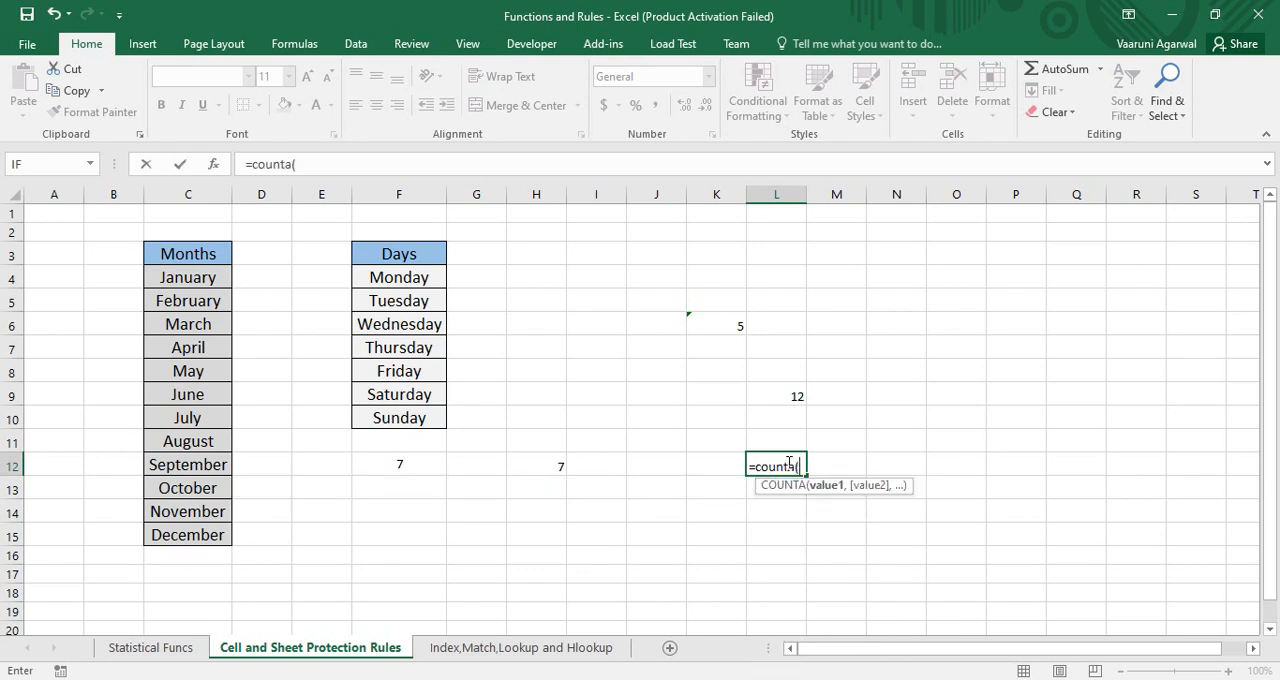
left_click_drag(216, 278, 229, 545)
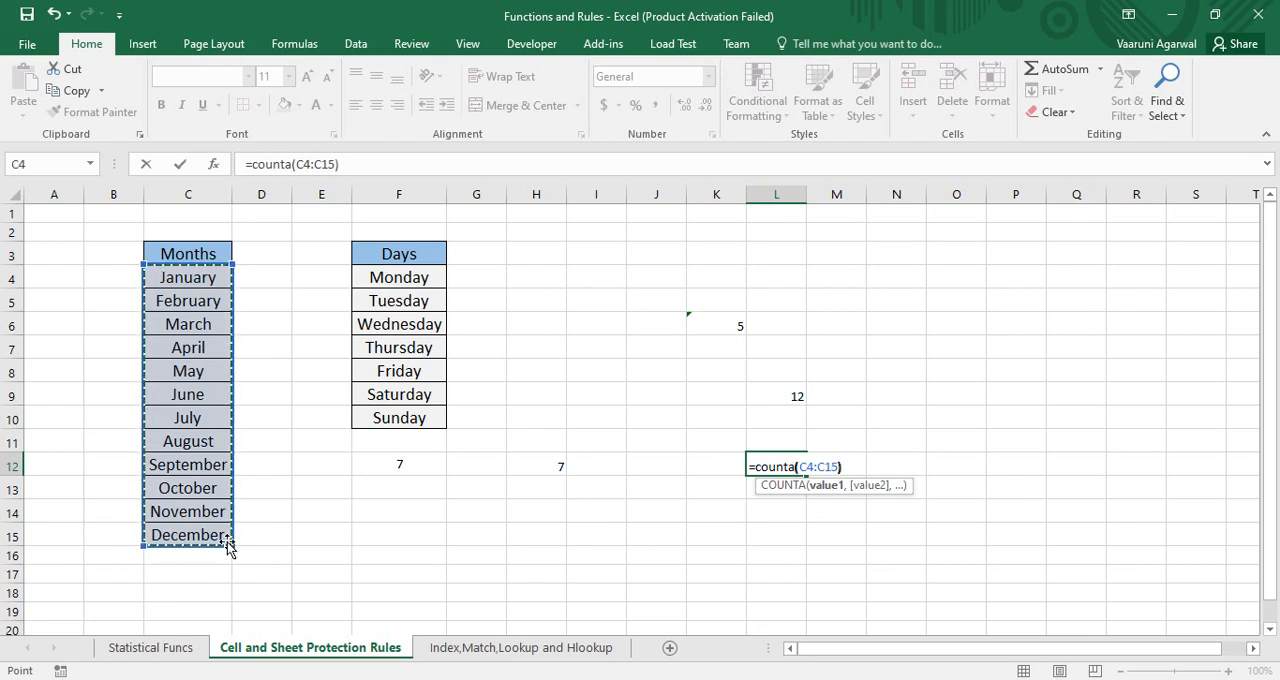
key("Return")
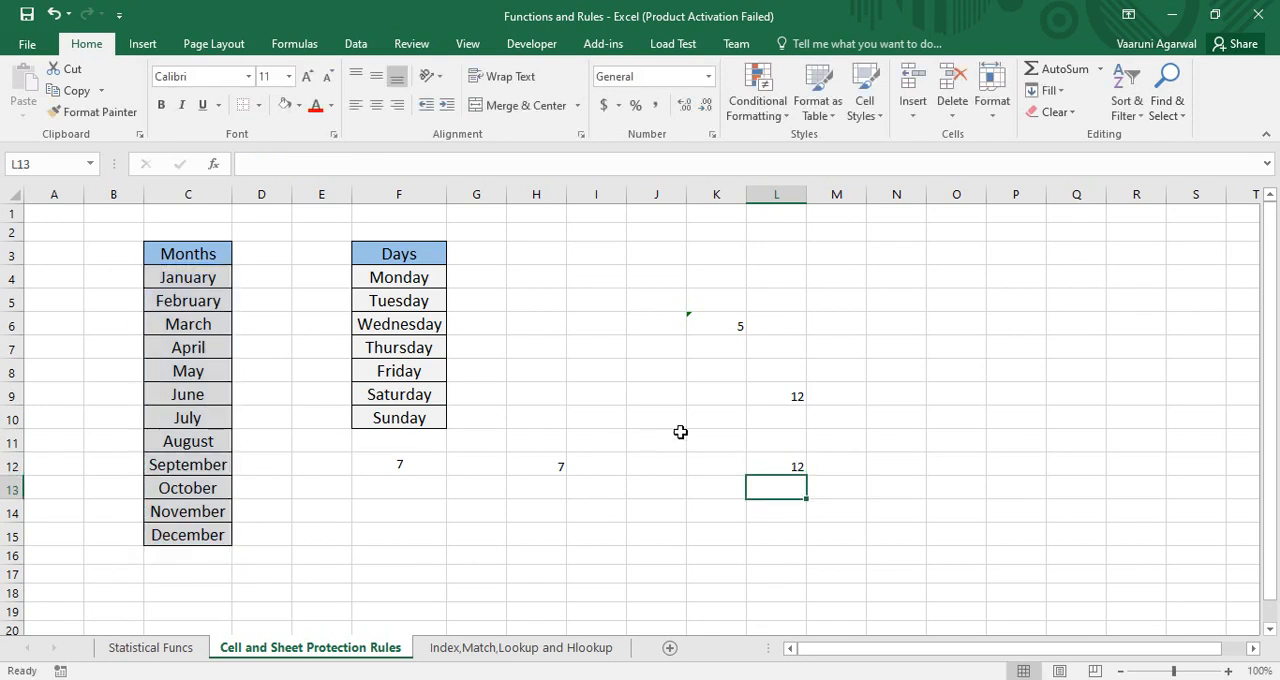
Compare the formulas shown for cells L9 and L12, highlighting the full formula of L9 without changing it
left_click(774, 398)
left_click(790, 466)
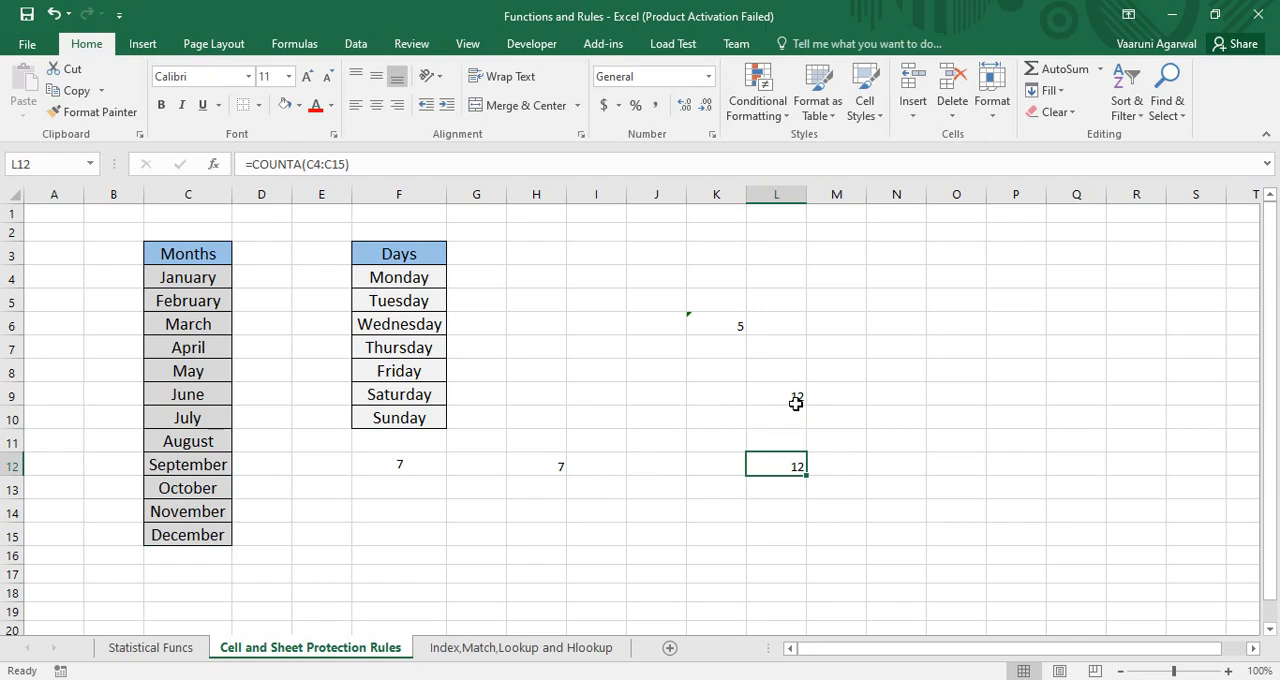
left_click(796, 399)
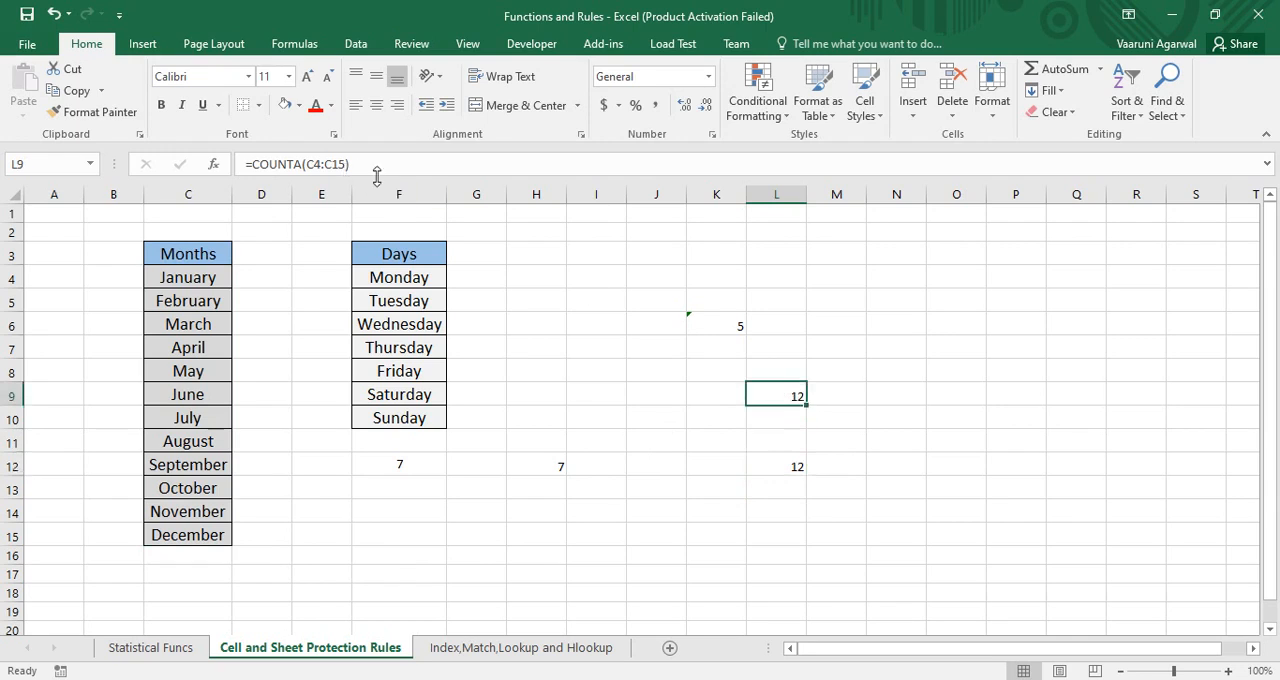
left_click(283, 165)
left_click_drag(283, 165, 245, 165)
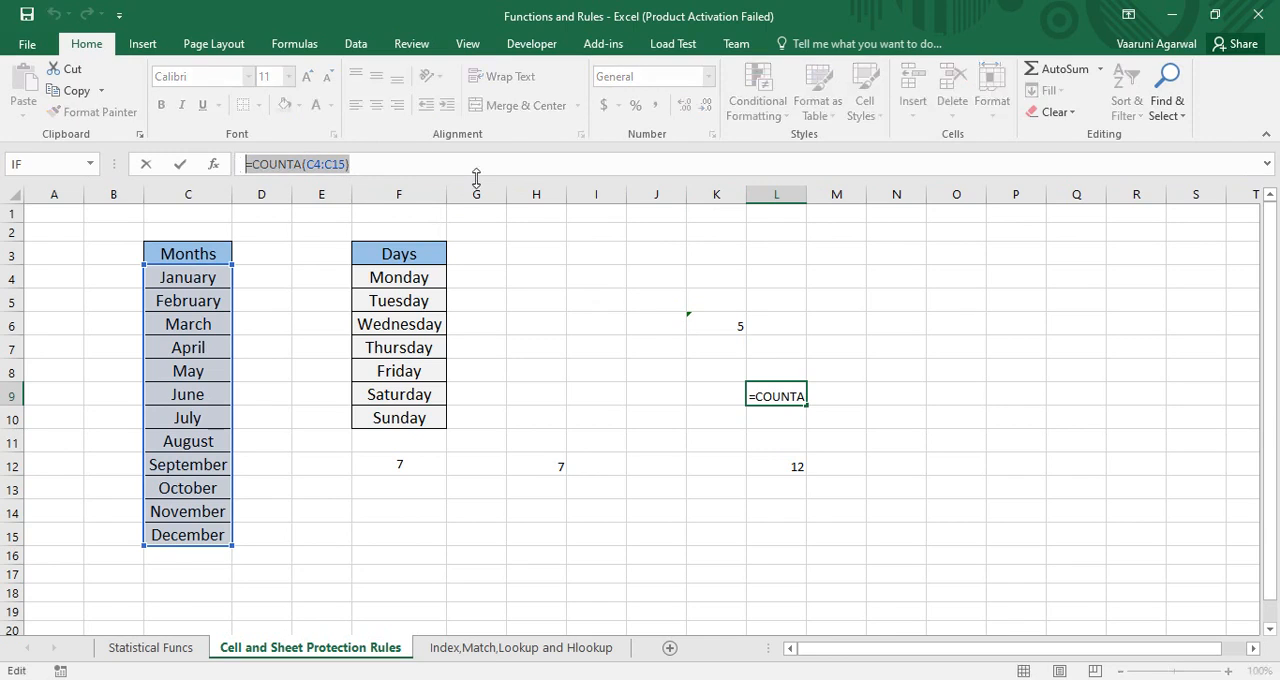
key("Return")
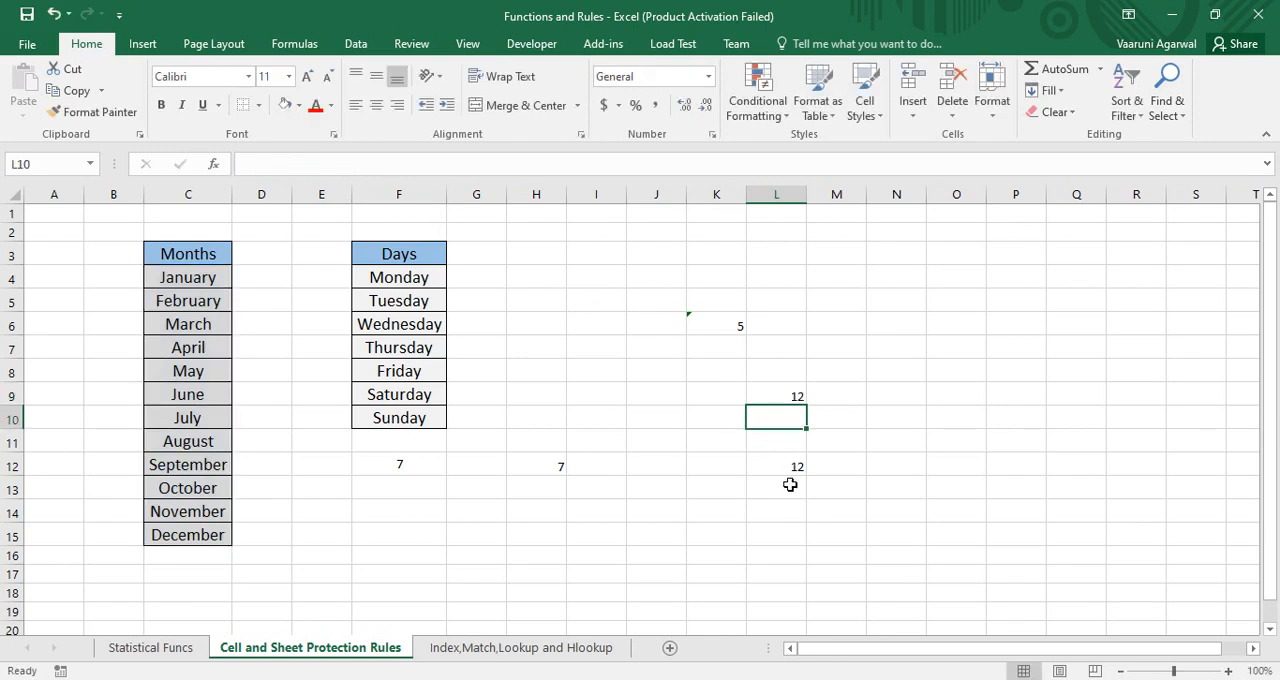
left_click(795, 466)
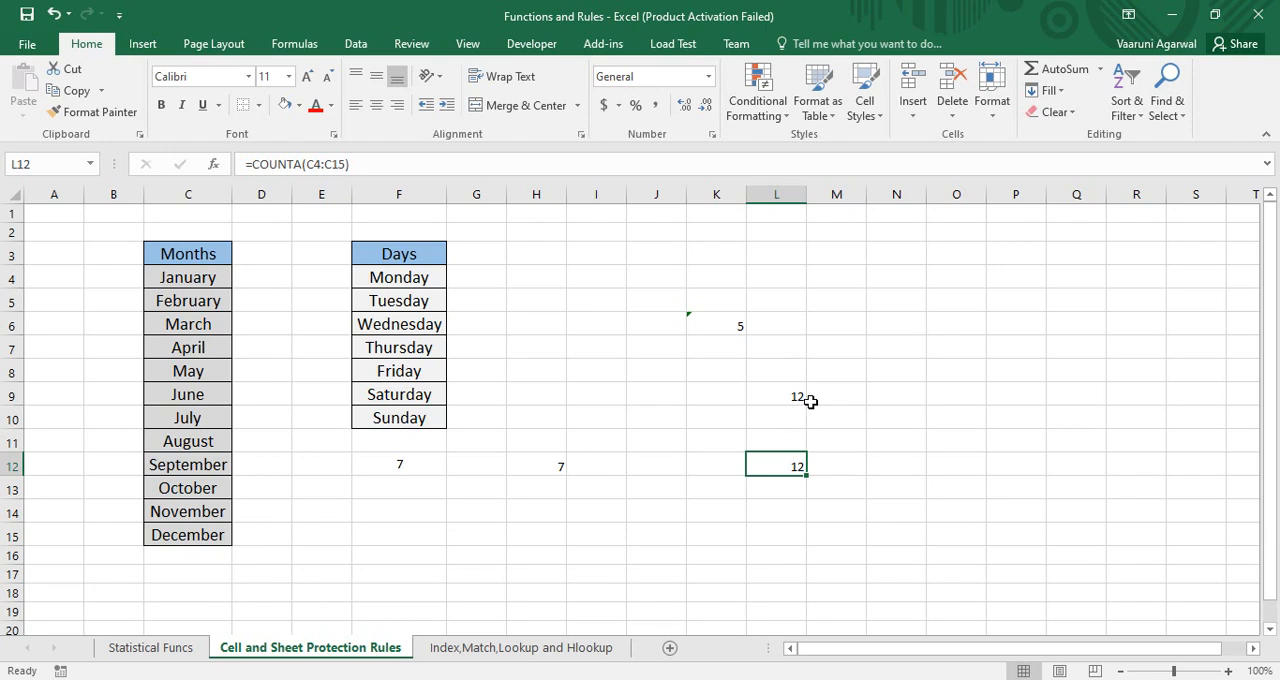
Set the protection of cell L9 to Hidden in addition to Locked
left_click(792, 398)
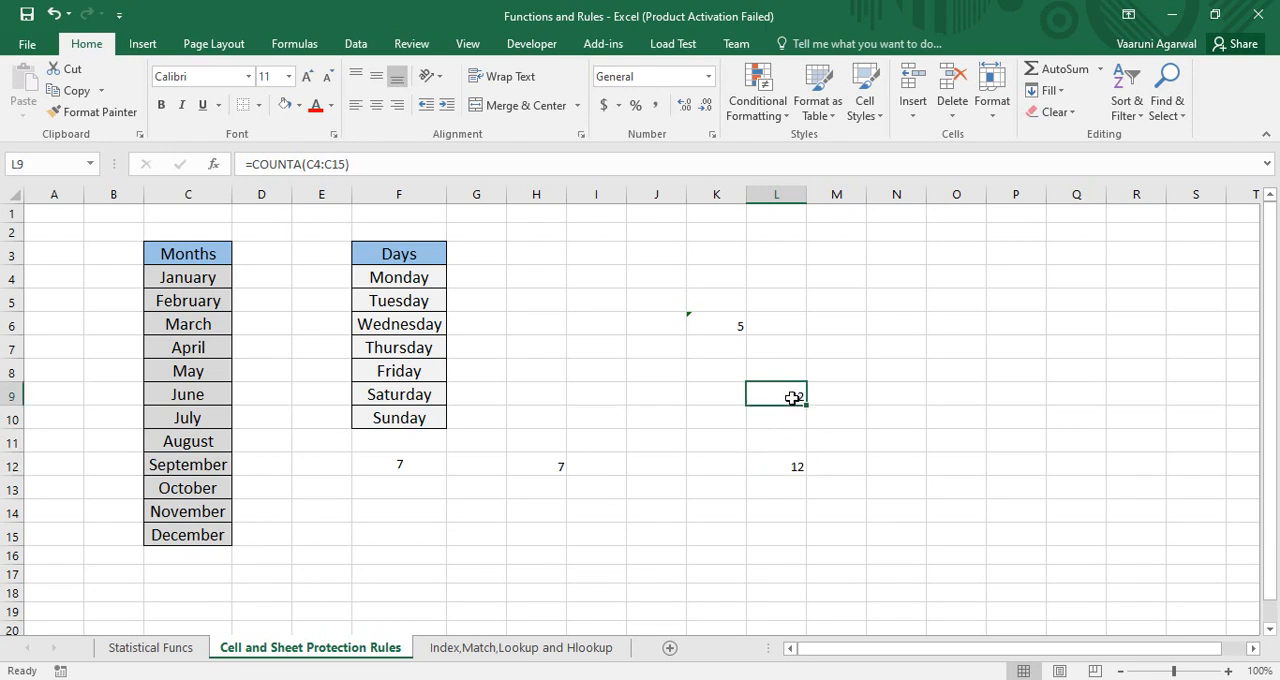
right_click(792, 398)
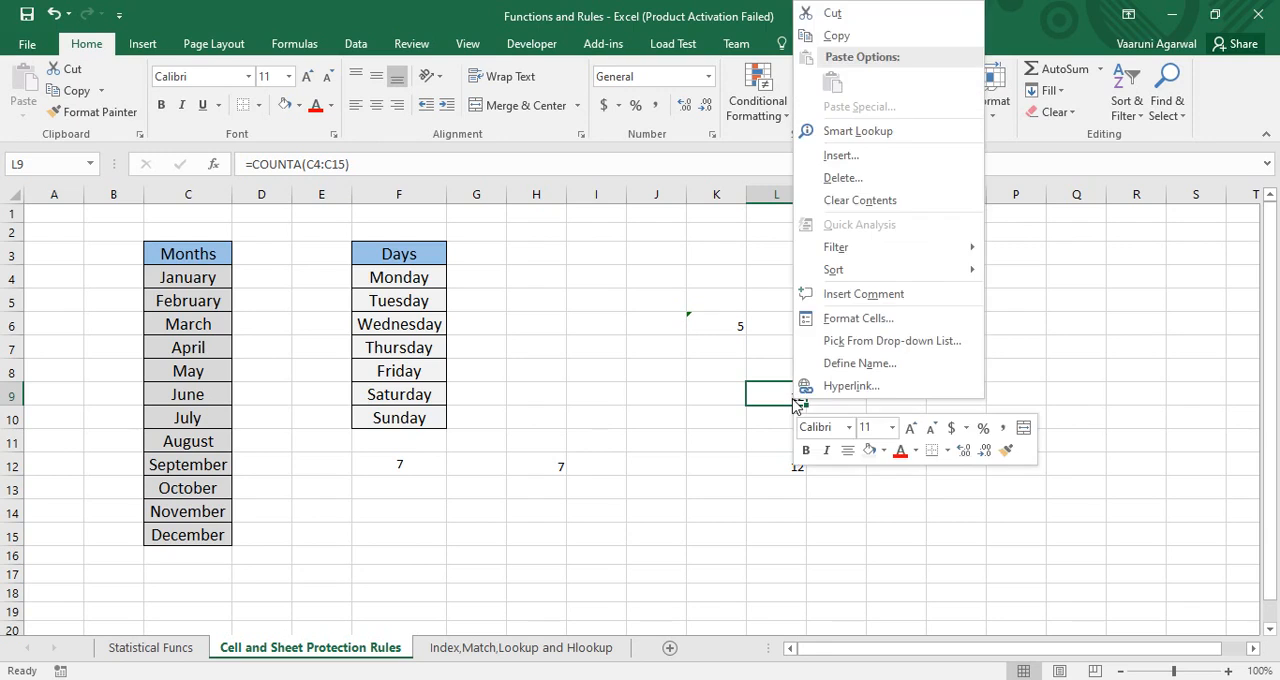
left_click(852, 318)
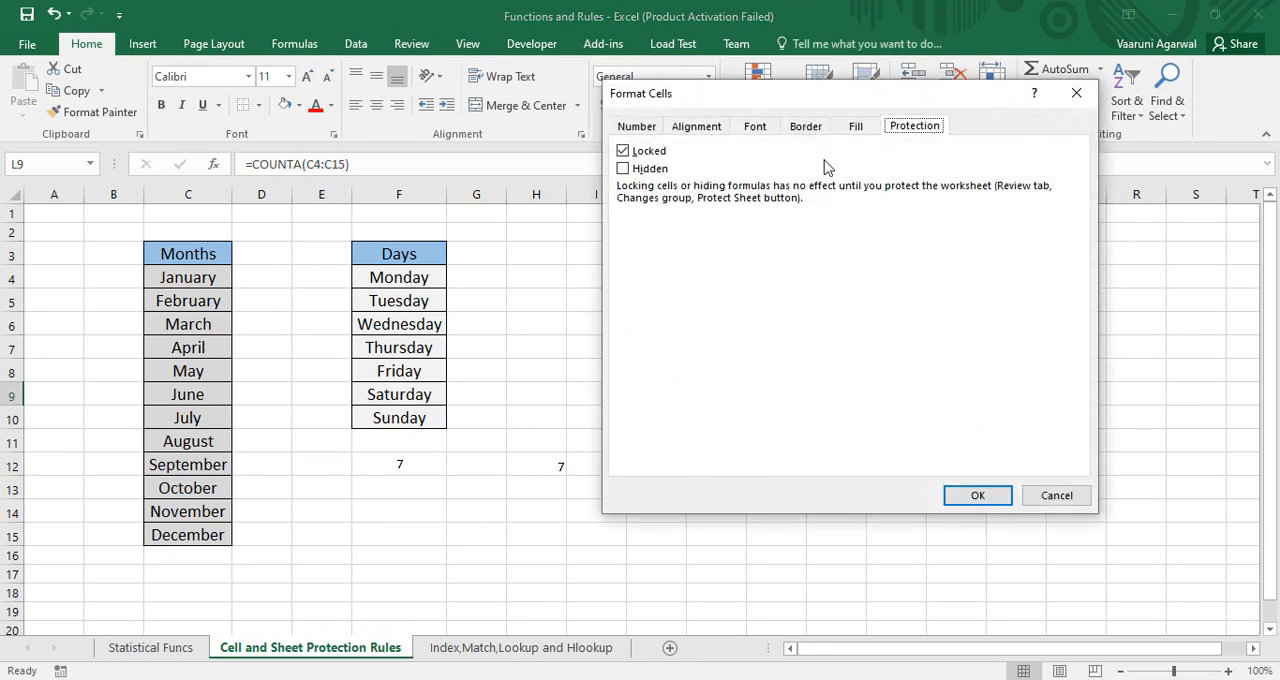
left_click_drag(820, 96, 435, 153)
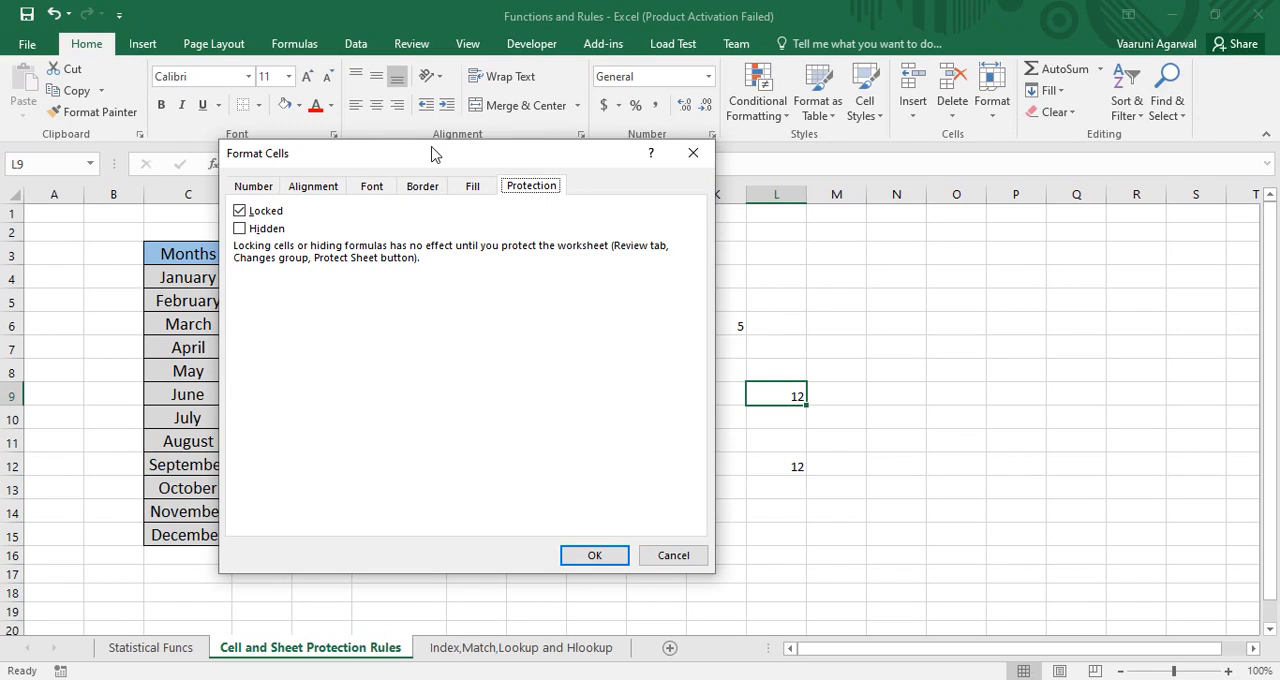
left_click(241, 232)
left_click(568, 556)
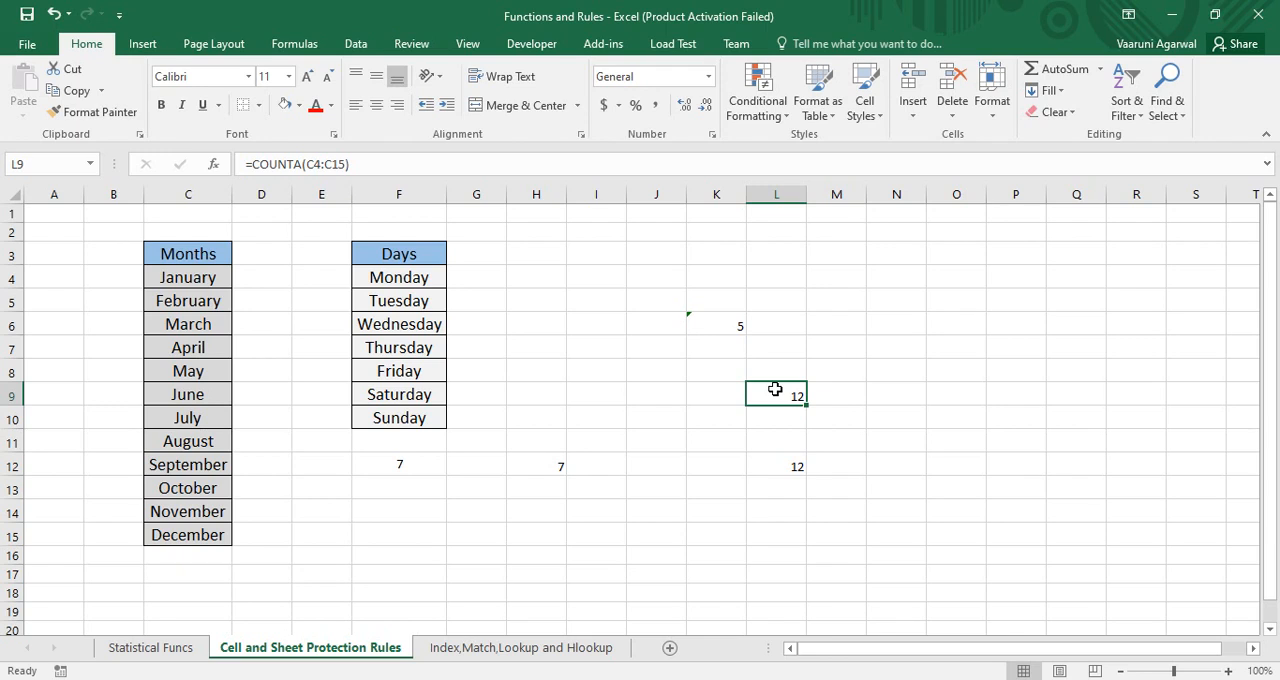
Review the protection settings of cell L12, keeping Locked on and Hidden off
left_click(797, 470)
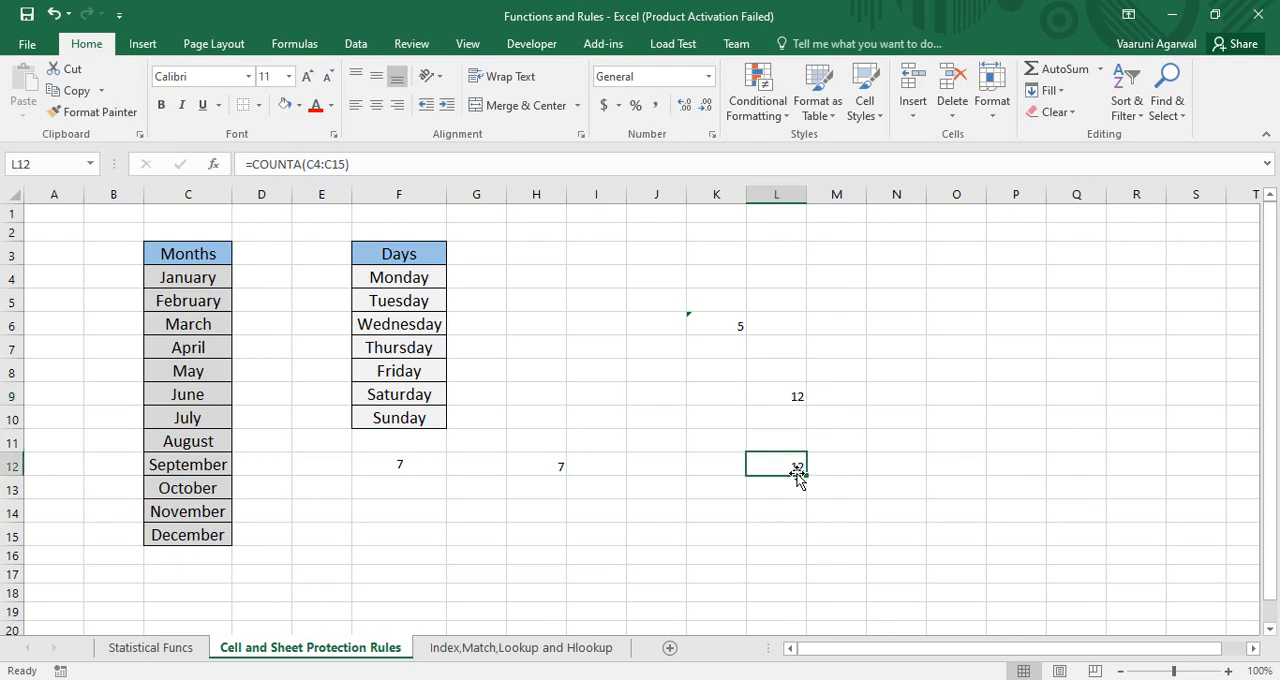
right_click(797, 470)
left_click(880, 386)
left_click_drag(745, 180, 330, 180)
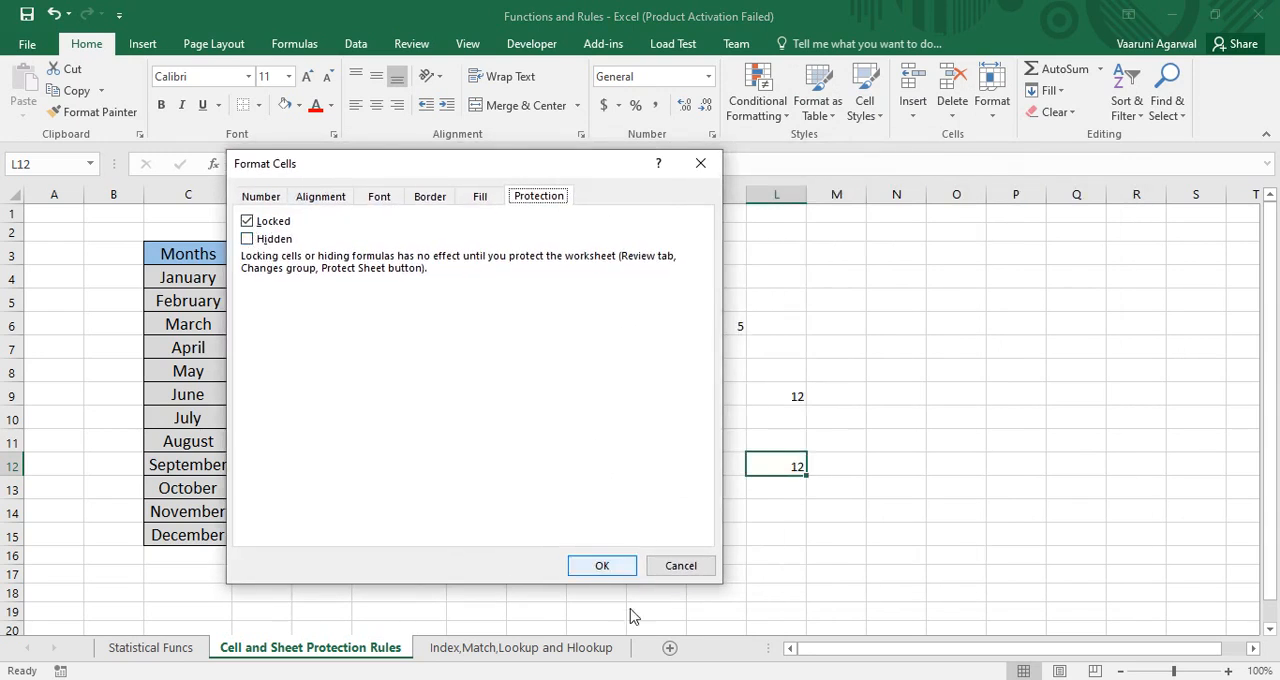
left_click(606, 570)
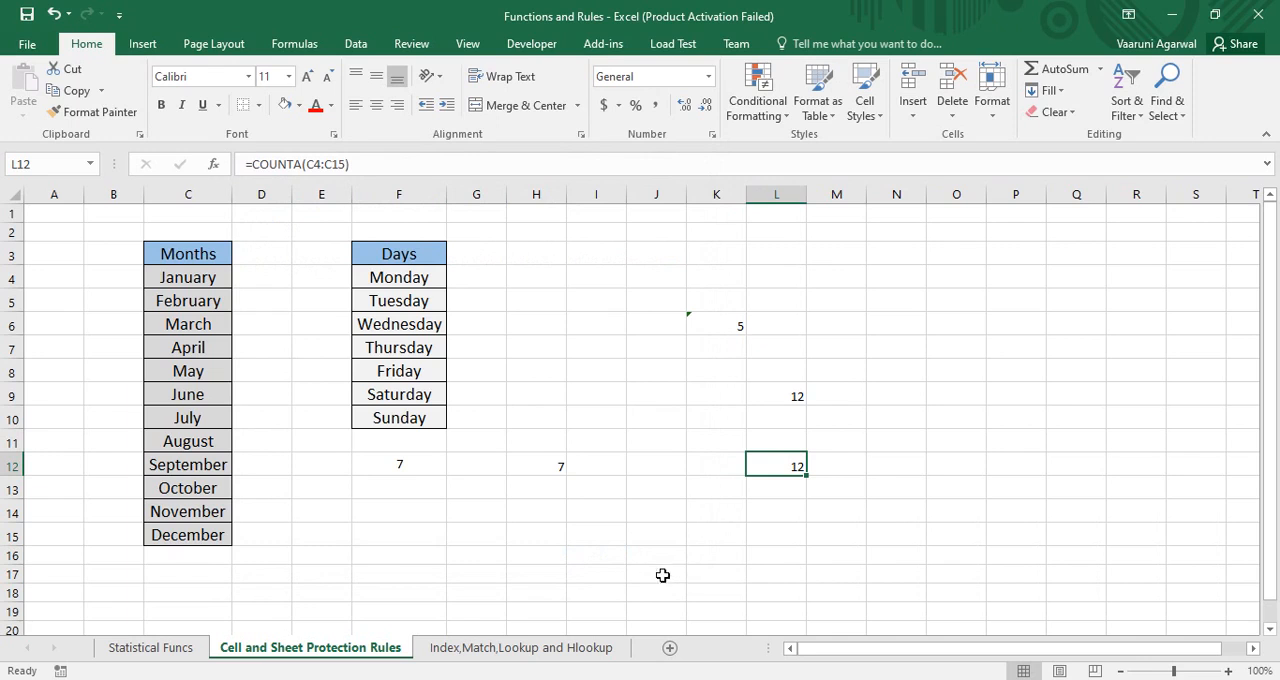
right_click(373, 651)
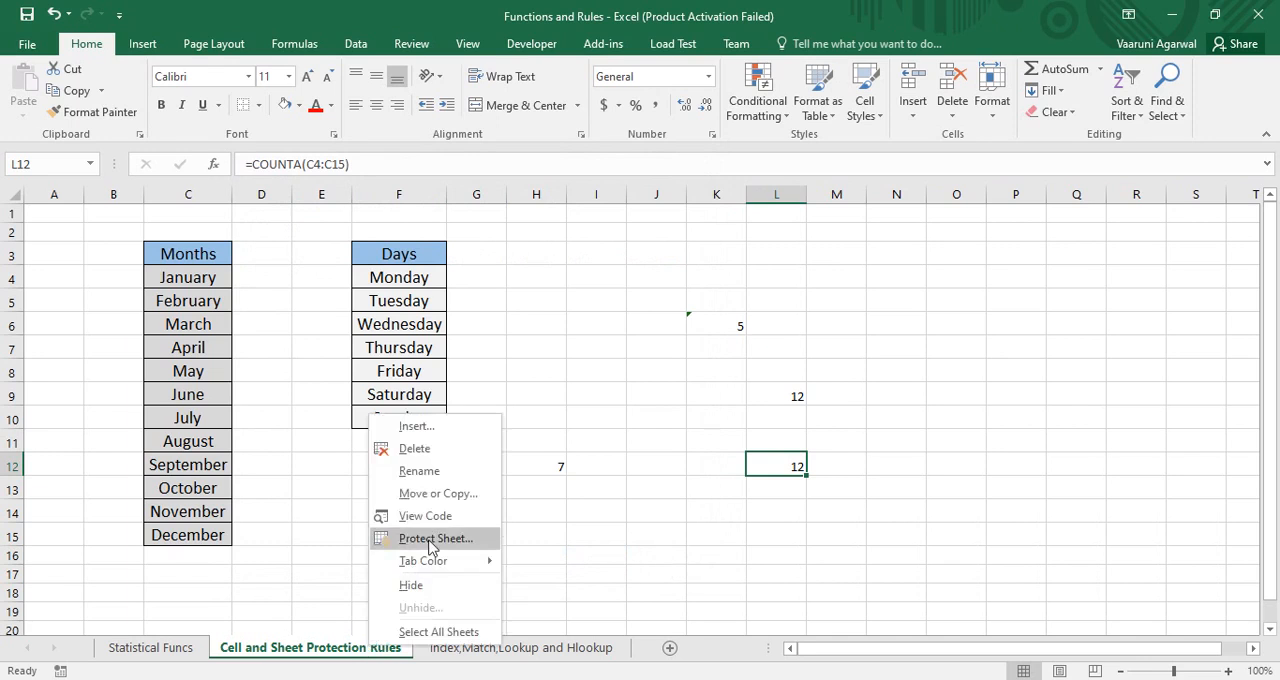
left_click(425, 516)
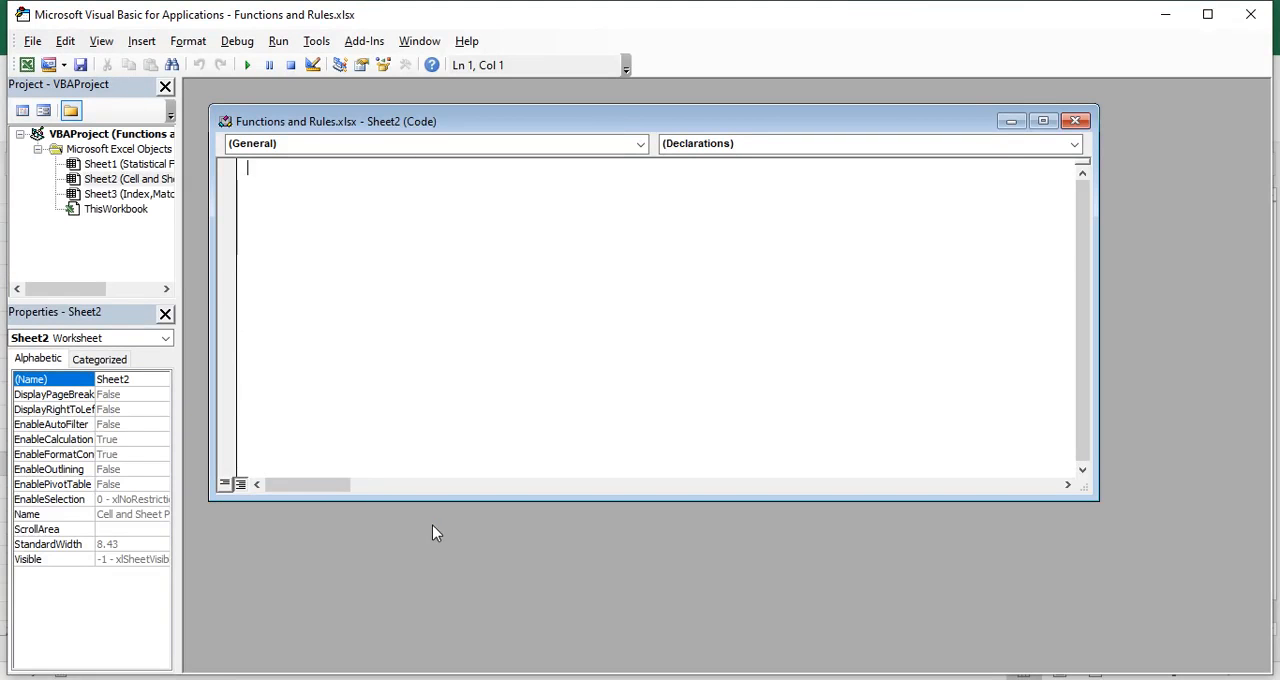
left_click(1245, 20)
Protect the Cell and Sheet Protection Rules sheet with a password, entering and confirming it and keeping the default user permissions
right_click(340, 652)
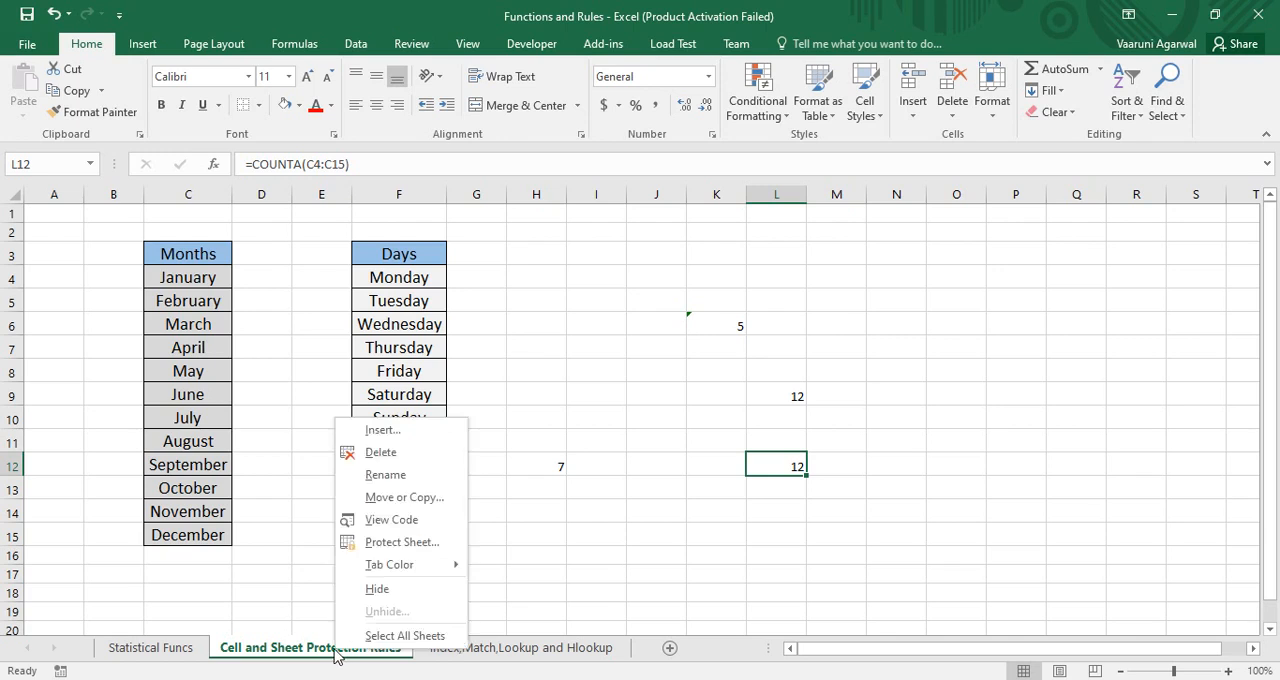
left_click(400, 542)
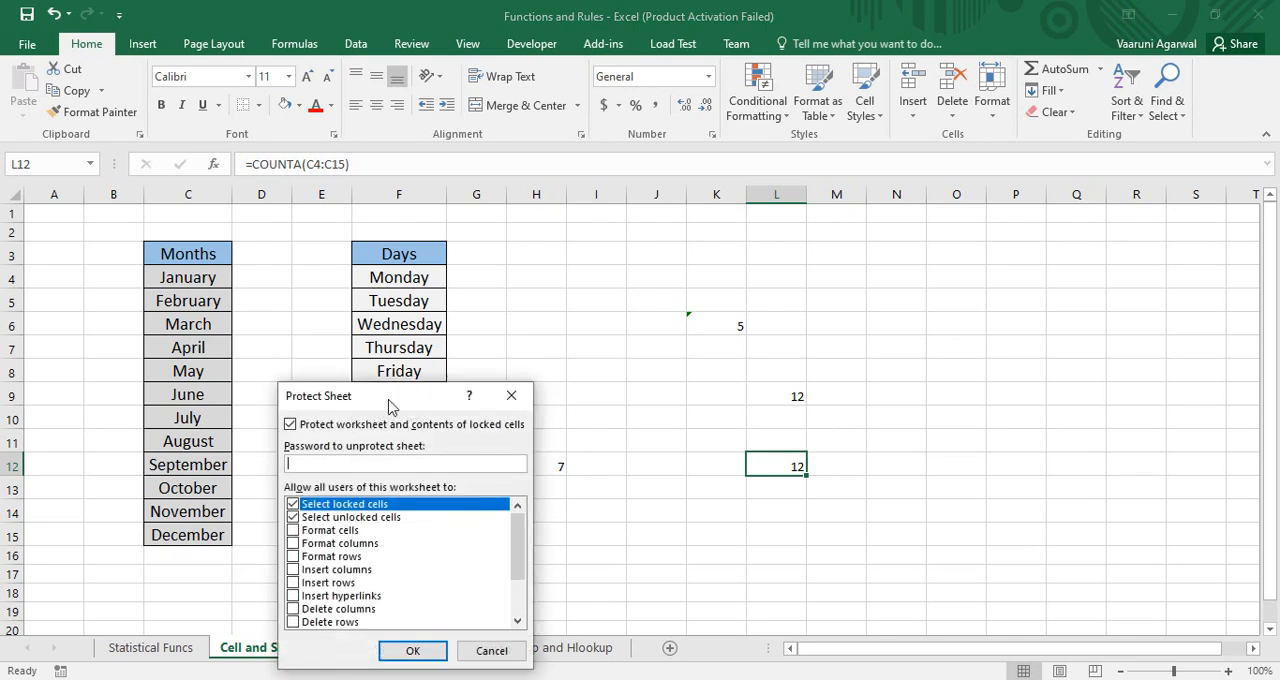
left_click_drag(390, 405, 457, 270)
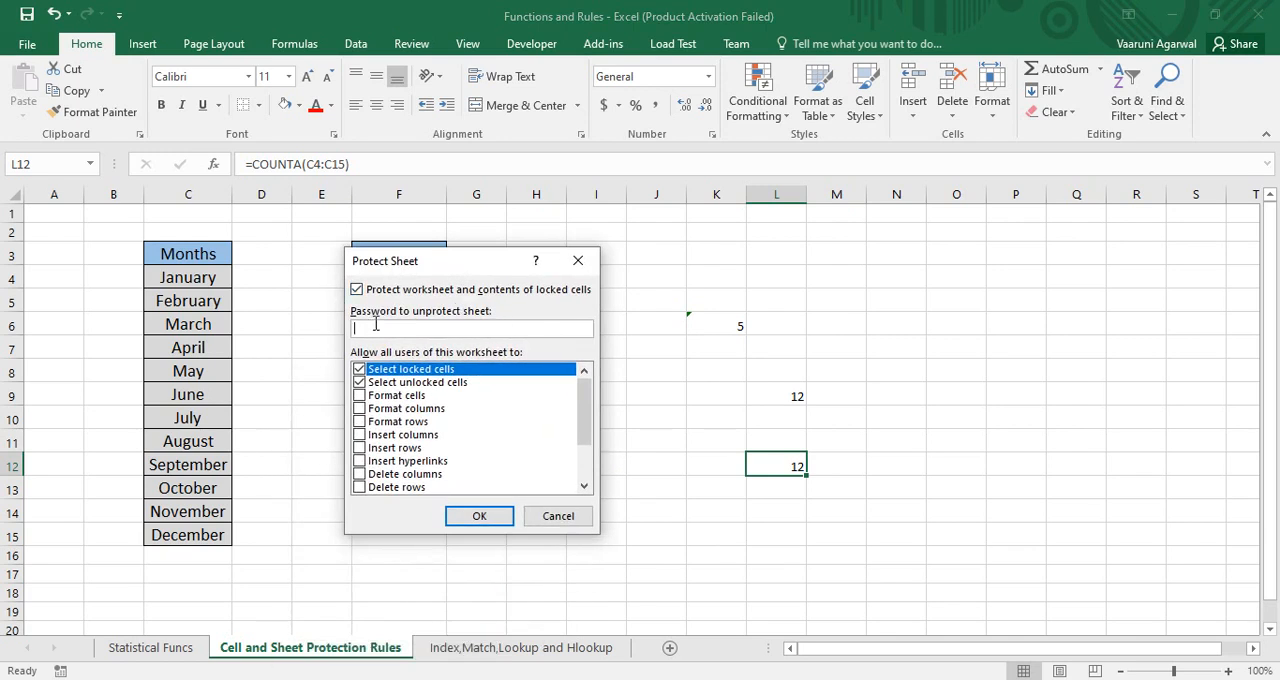
type("1234")
key("Return")
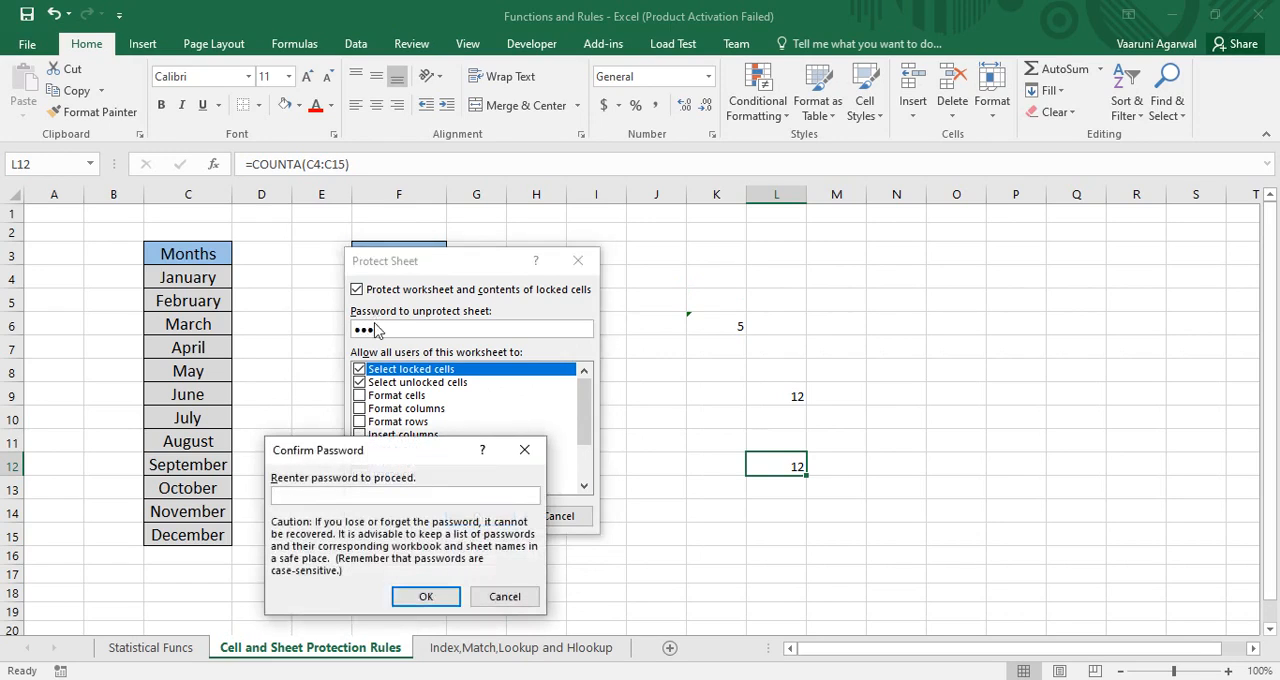
type("1234")
key("Return")
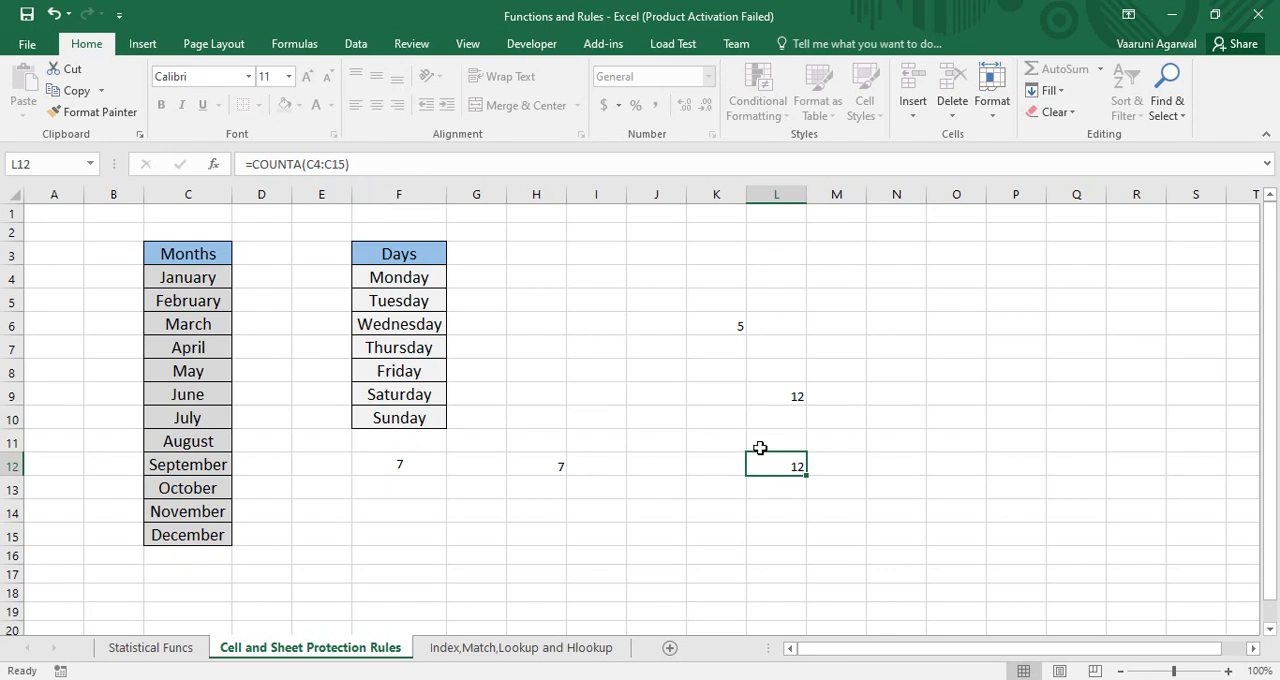
Try to edit cells L12 and L9 on the protected sheet, checking whether each formula is shown
double_click(782, 468)
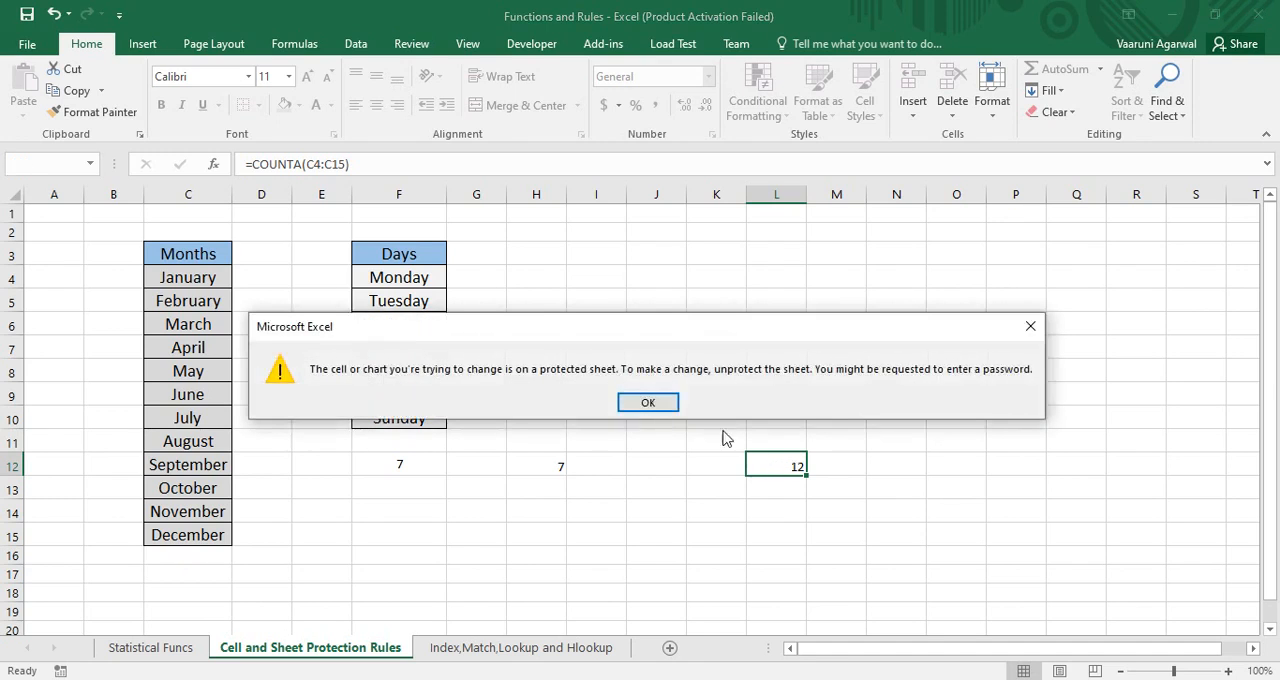
left_click(648, 401)
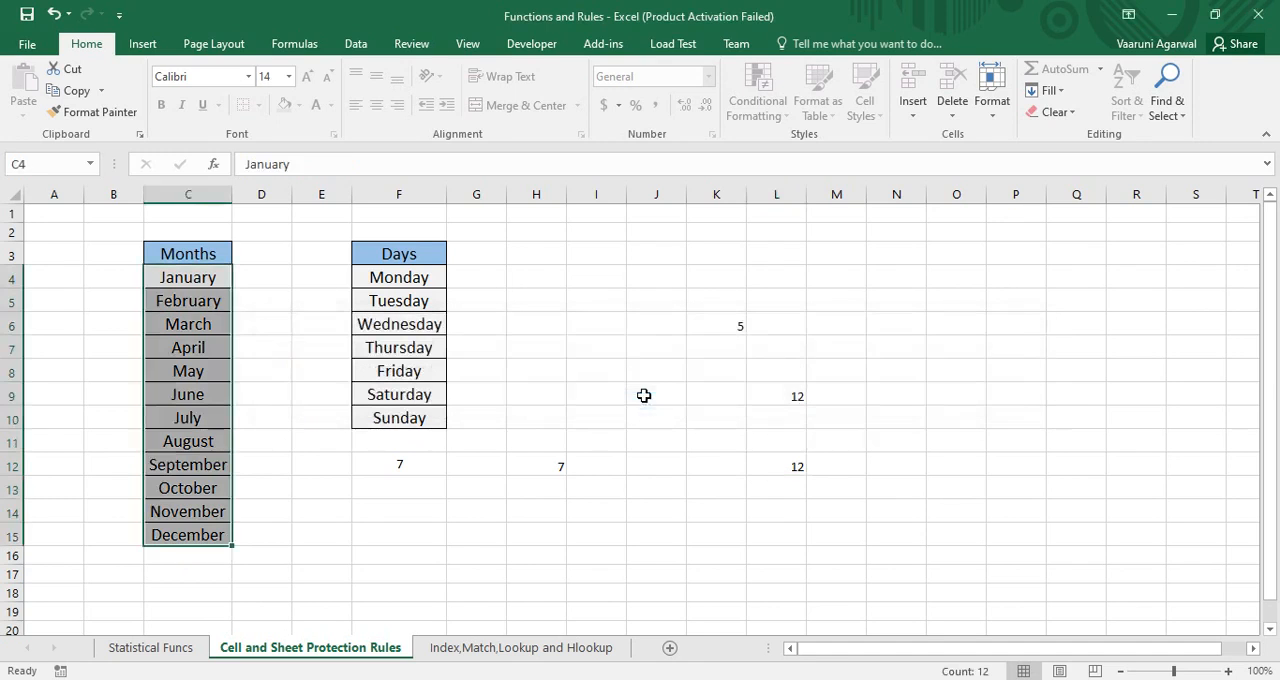
left_click(782, 393)
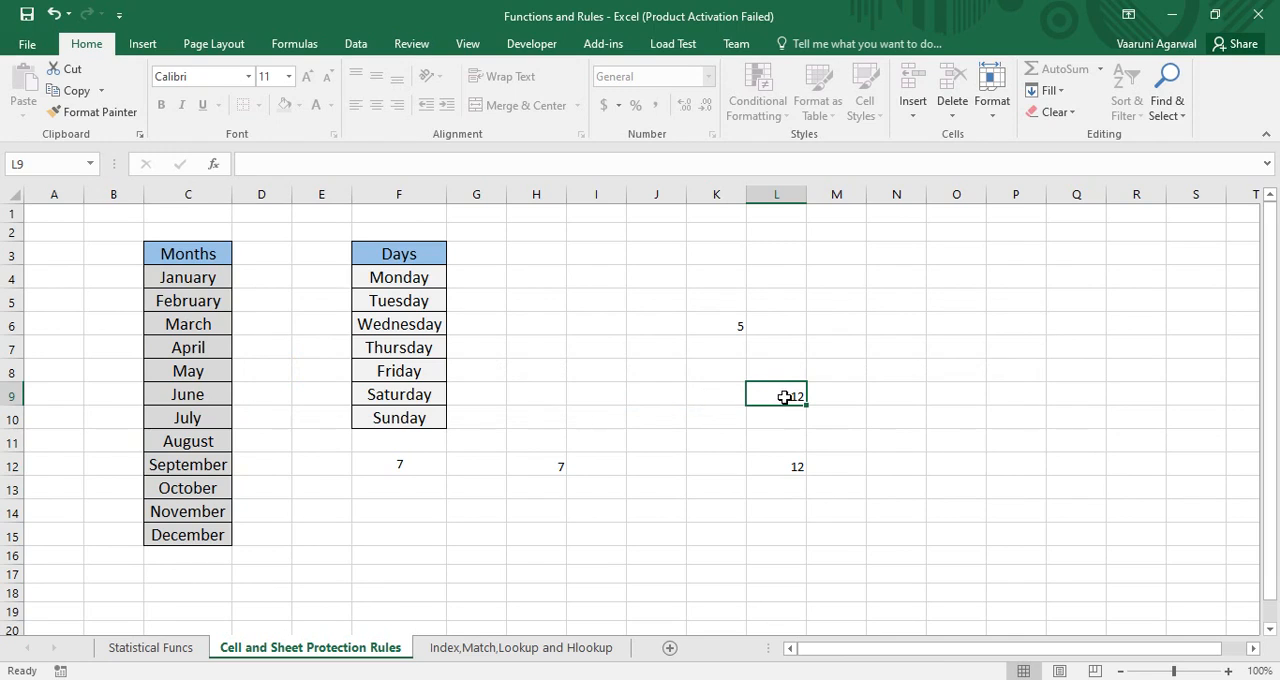
key("Delete")
key("ctrl+z")
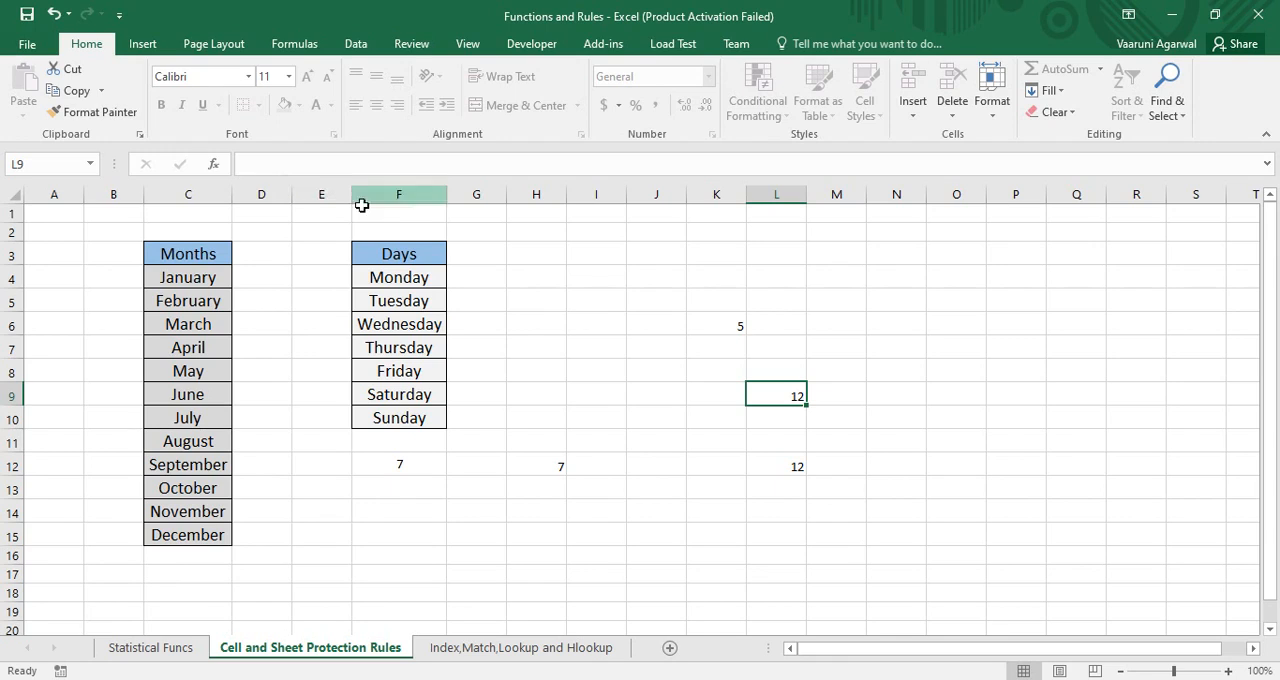
double_click(770, 397)
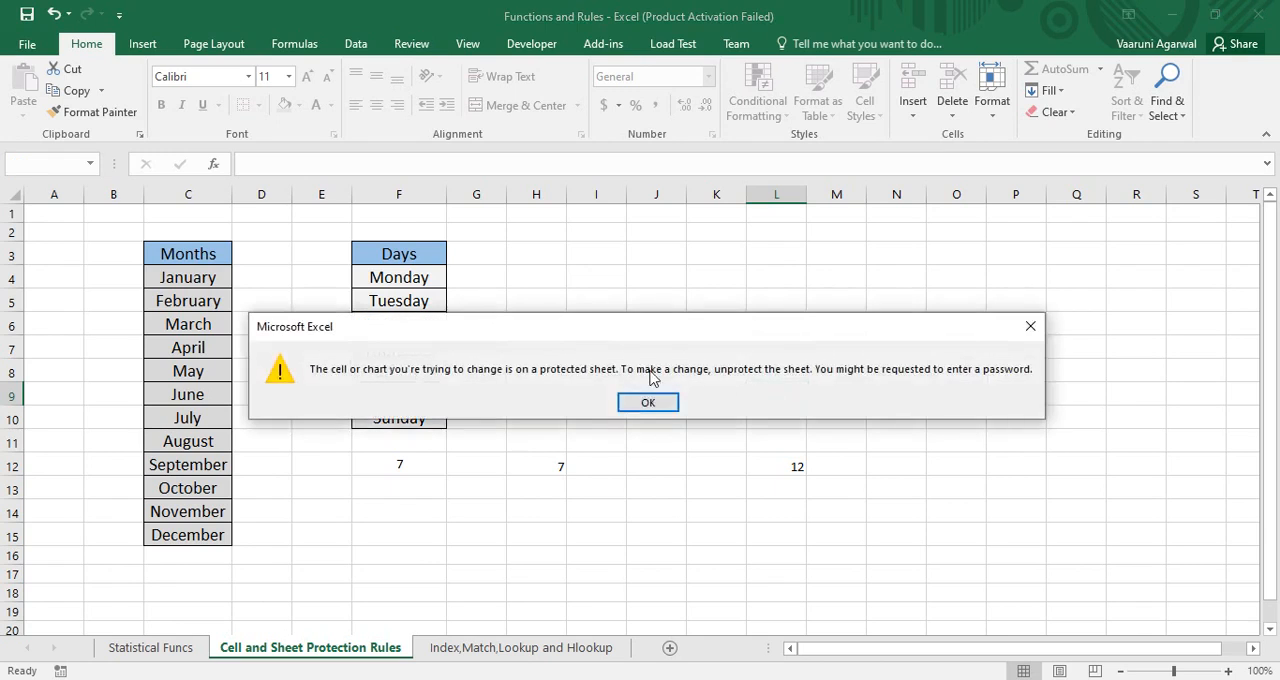
left_click_drag(630, 338, 665, 265)
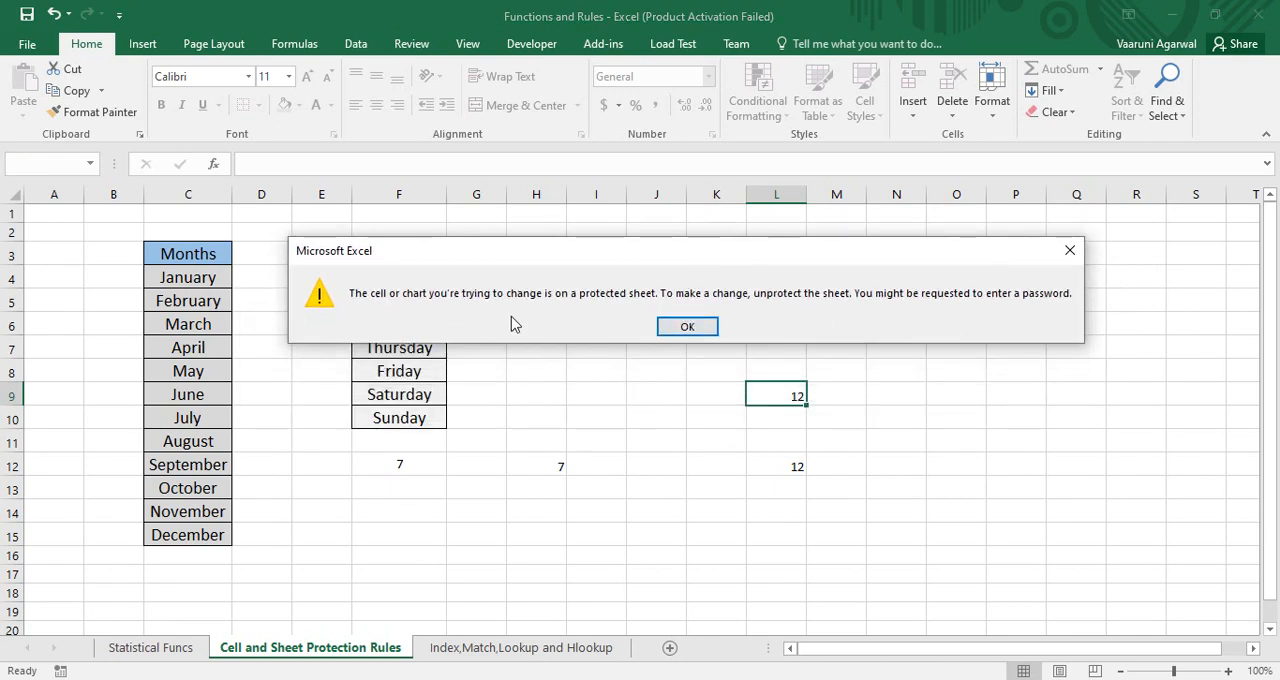
left_click(686, 330)
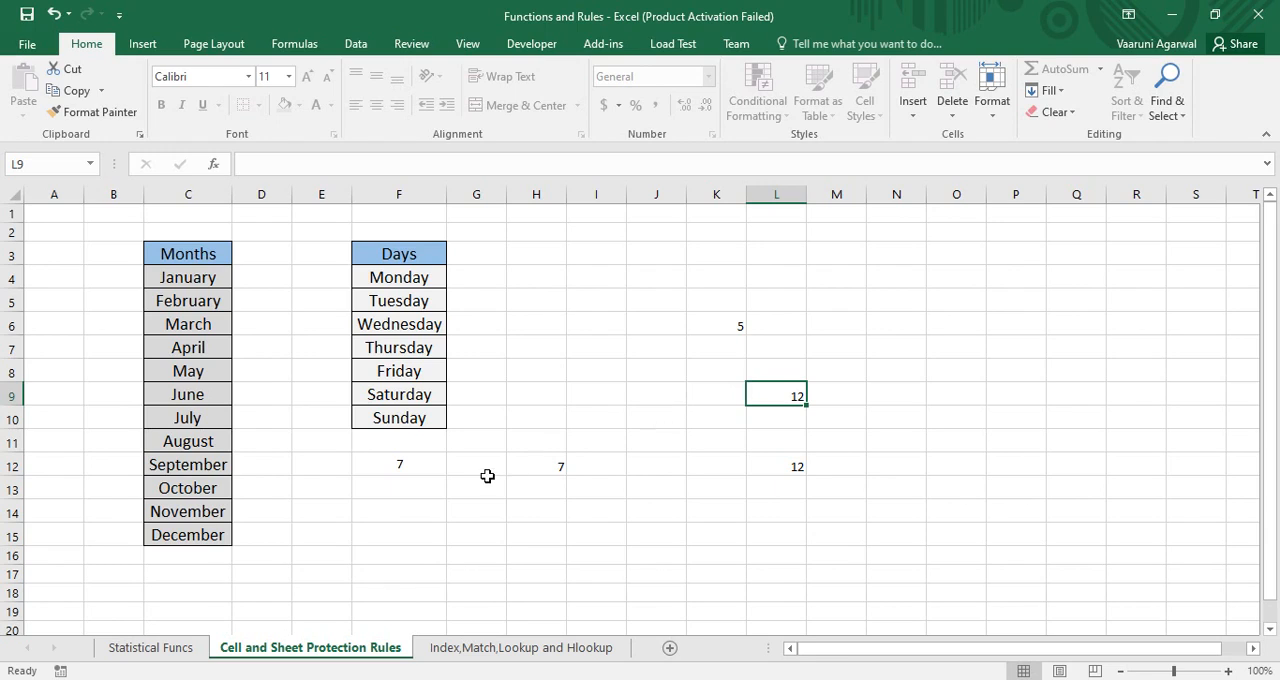
Unprotect the Cell and Sheet Protection Rules sheet by entering its password
right_click(363, 650)
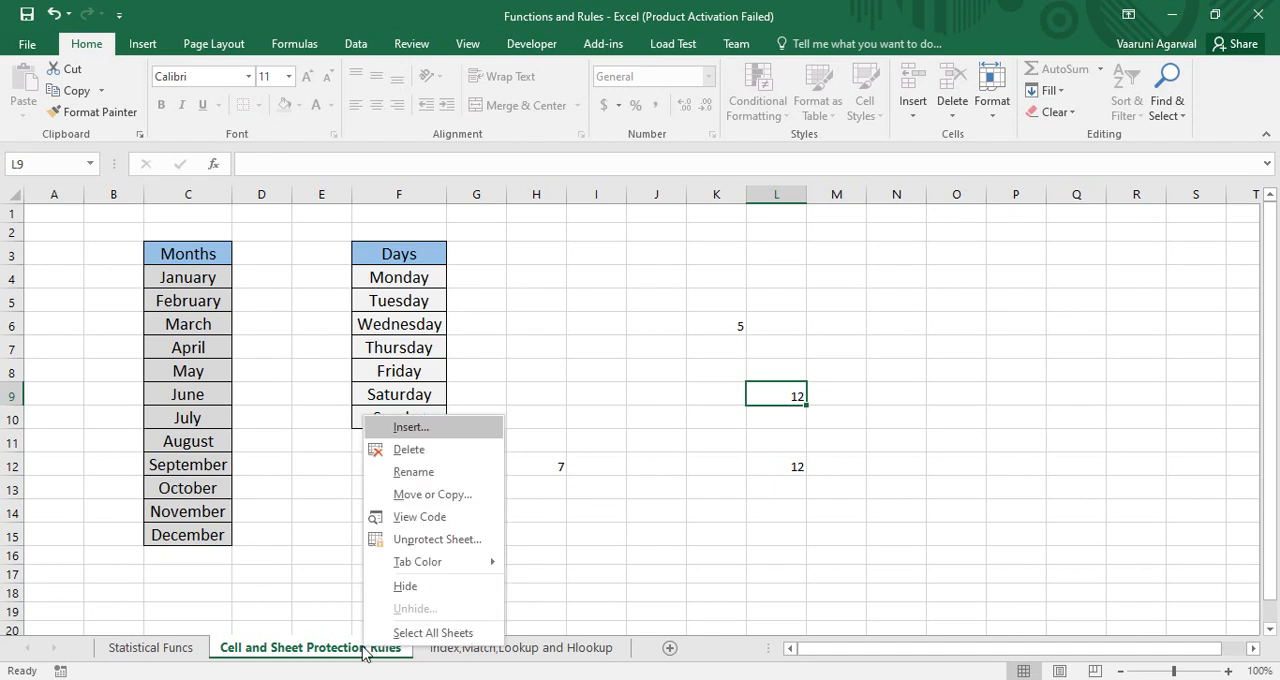
left_click(429, 538)
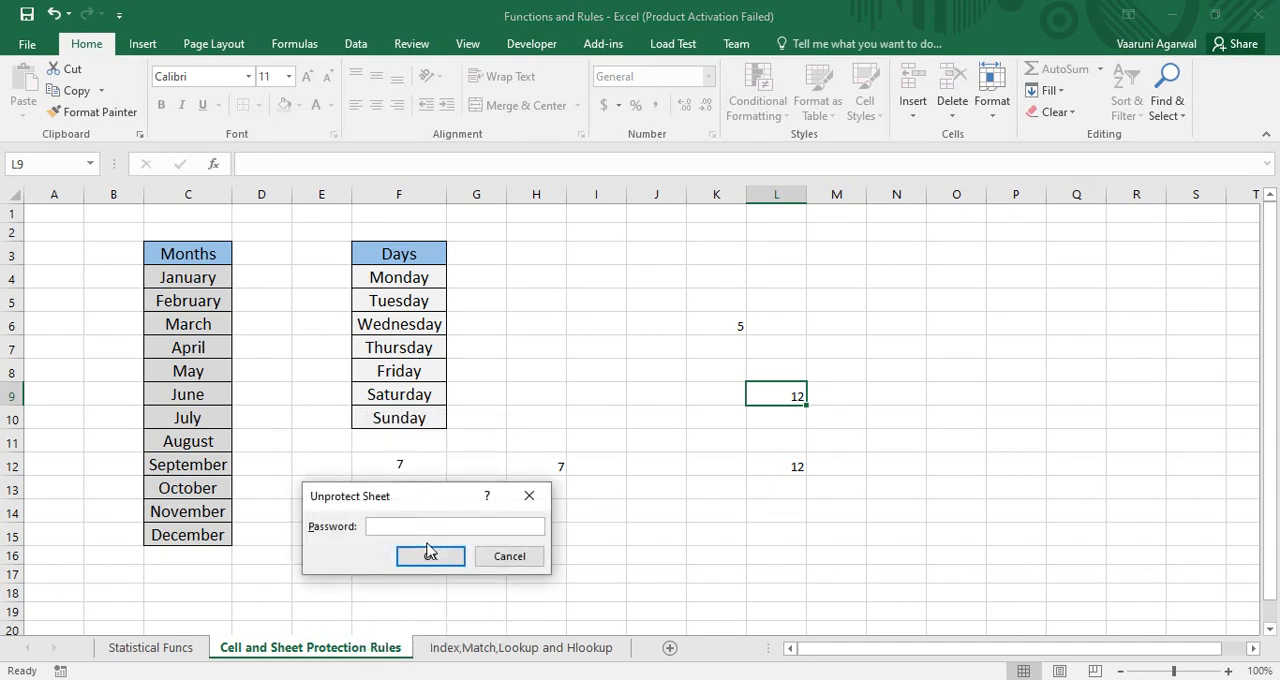
type("1234")
left_click(429, 555)
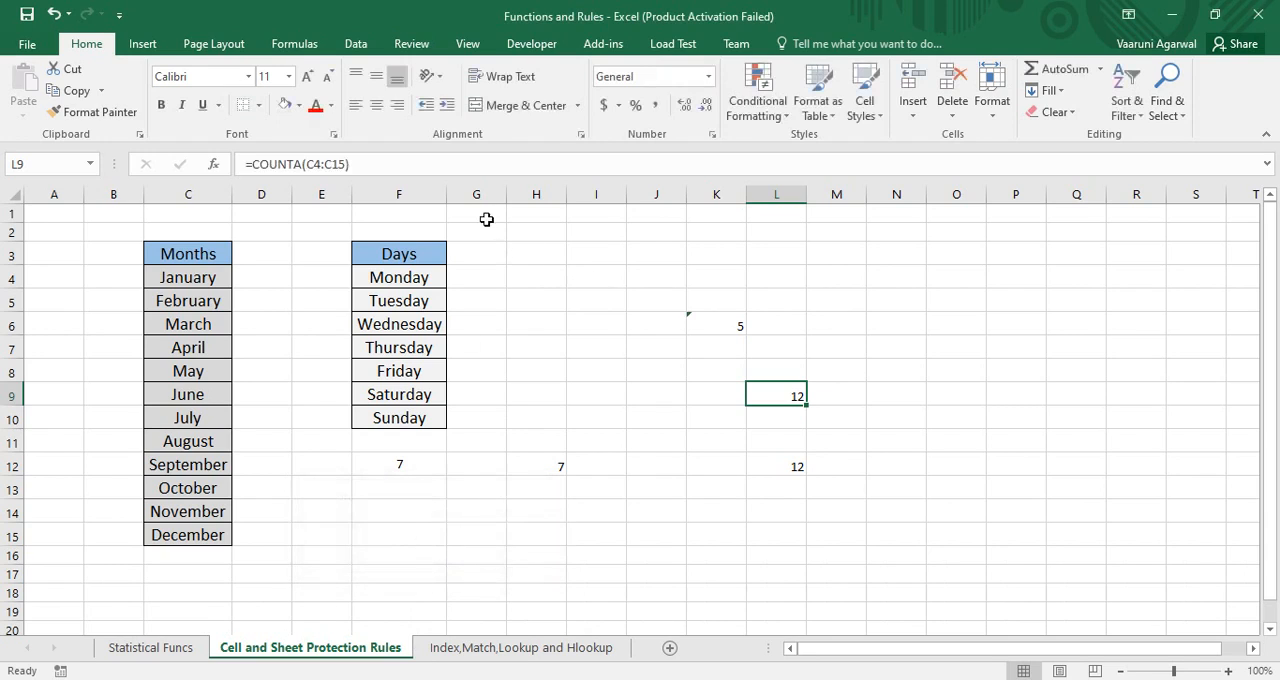
Protect the workbook's structure with a password, entering and confirming it
left_click(420, 47)
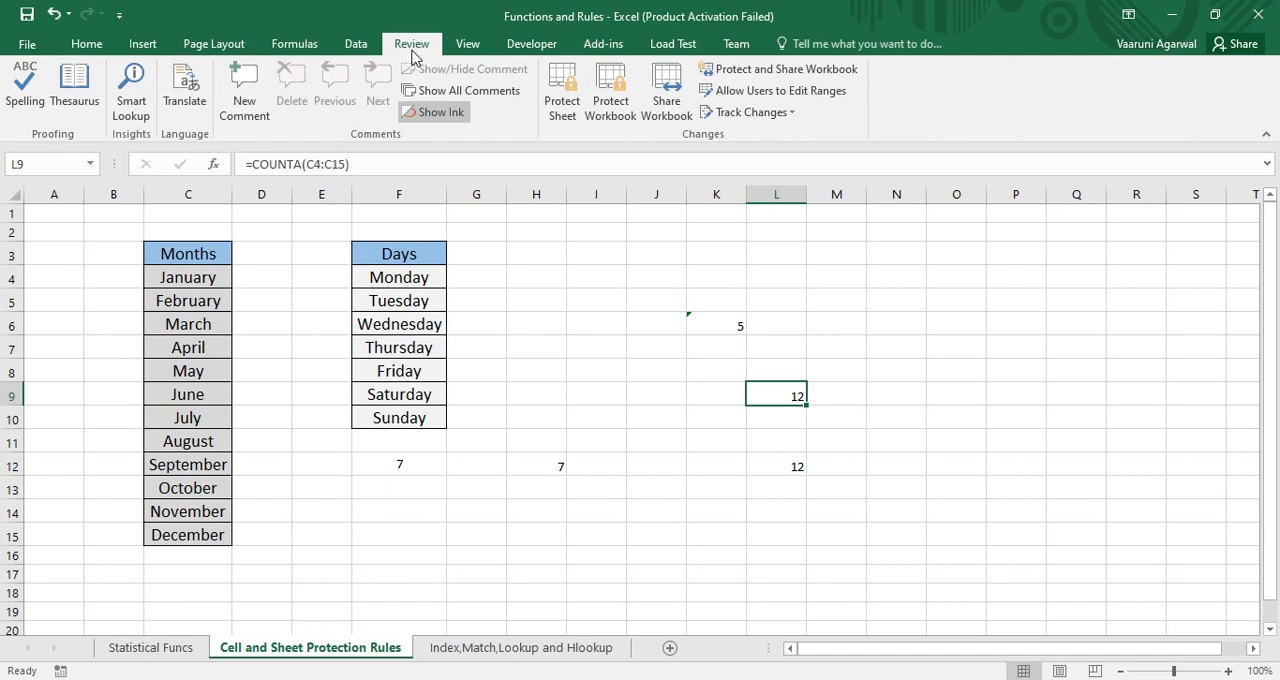
left_click(607, 112)
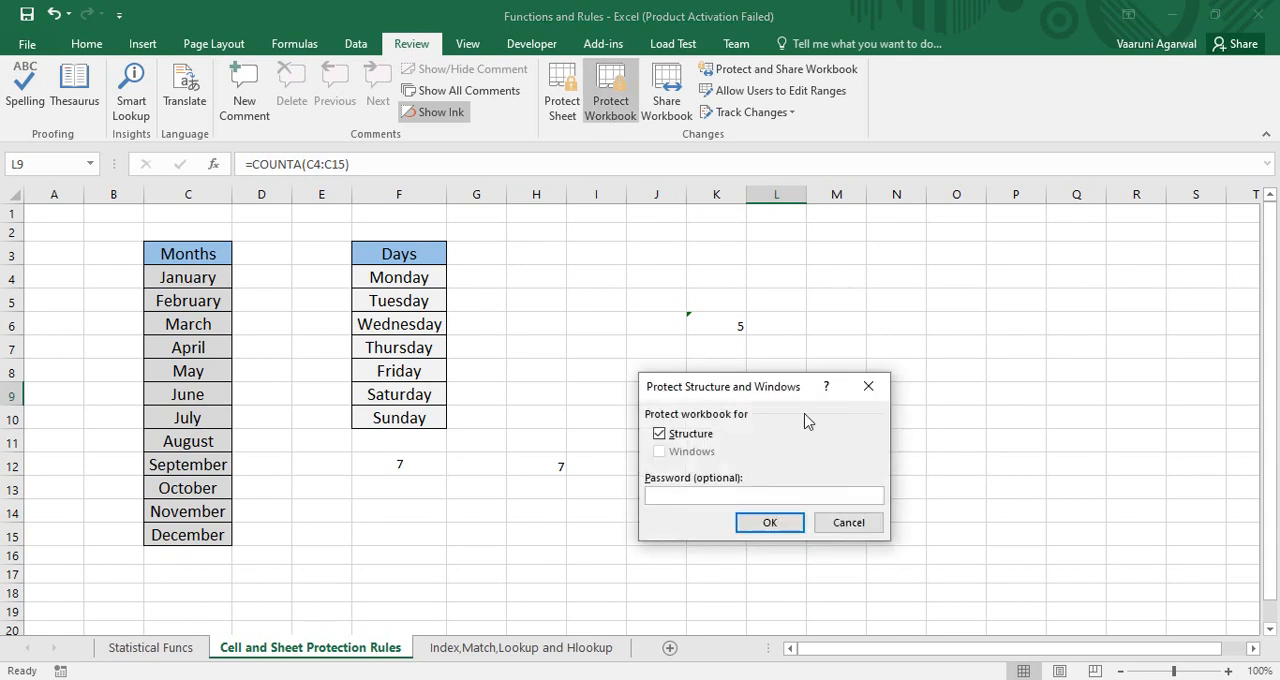
left_click_drag(773, 390, 793, 257)
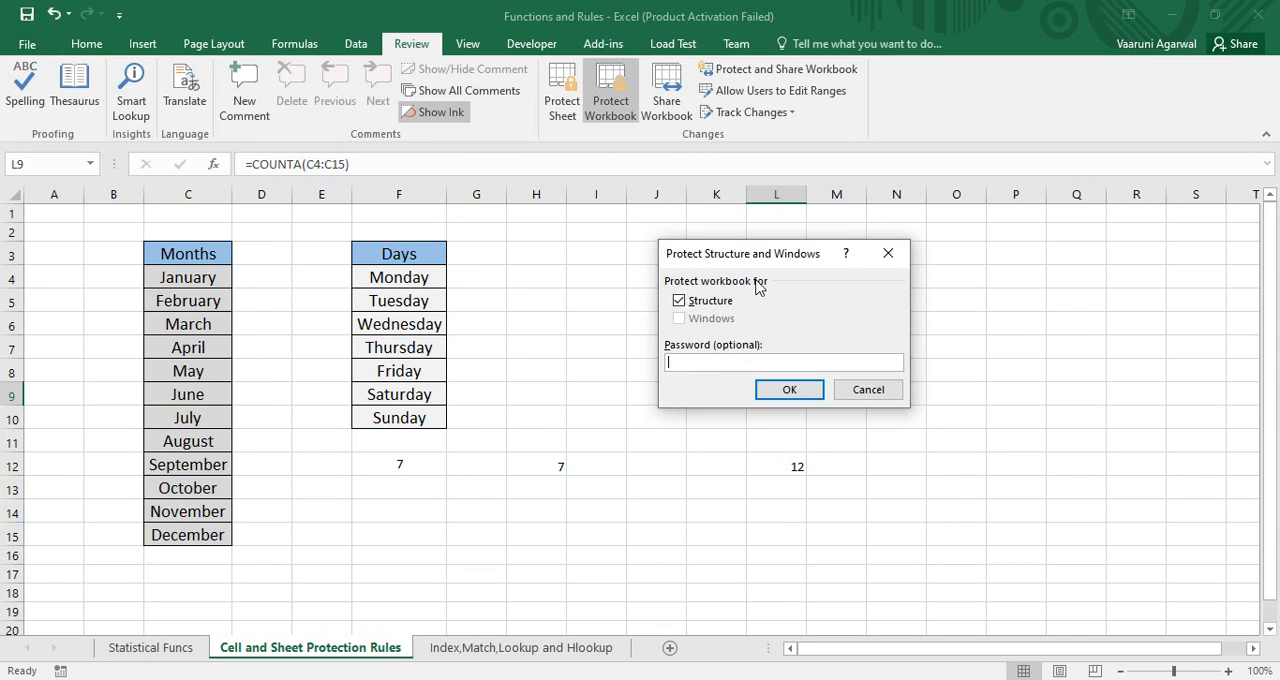
type("1234")
key("Return")
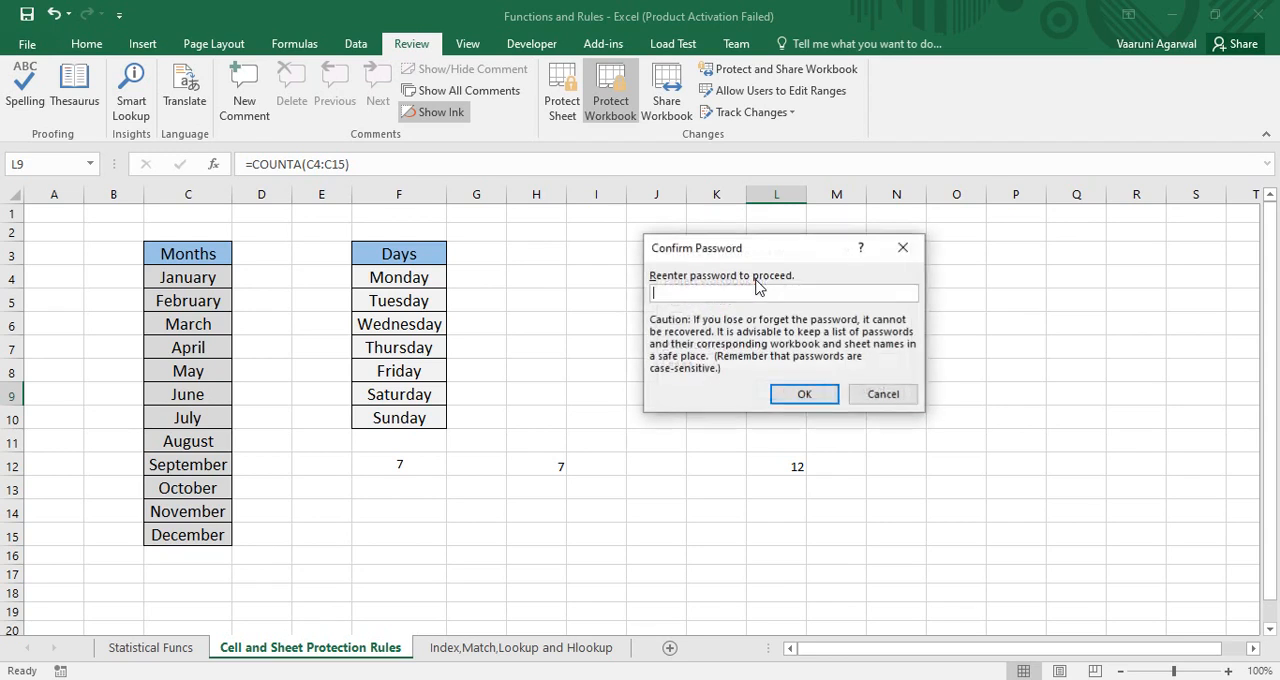
type("1234")
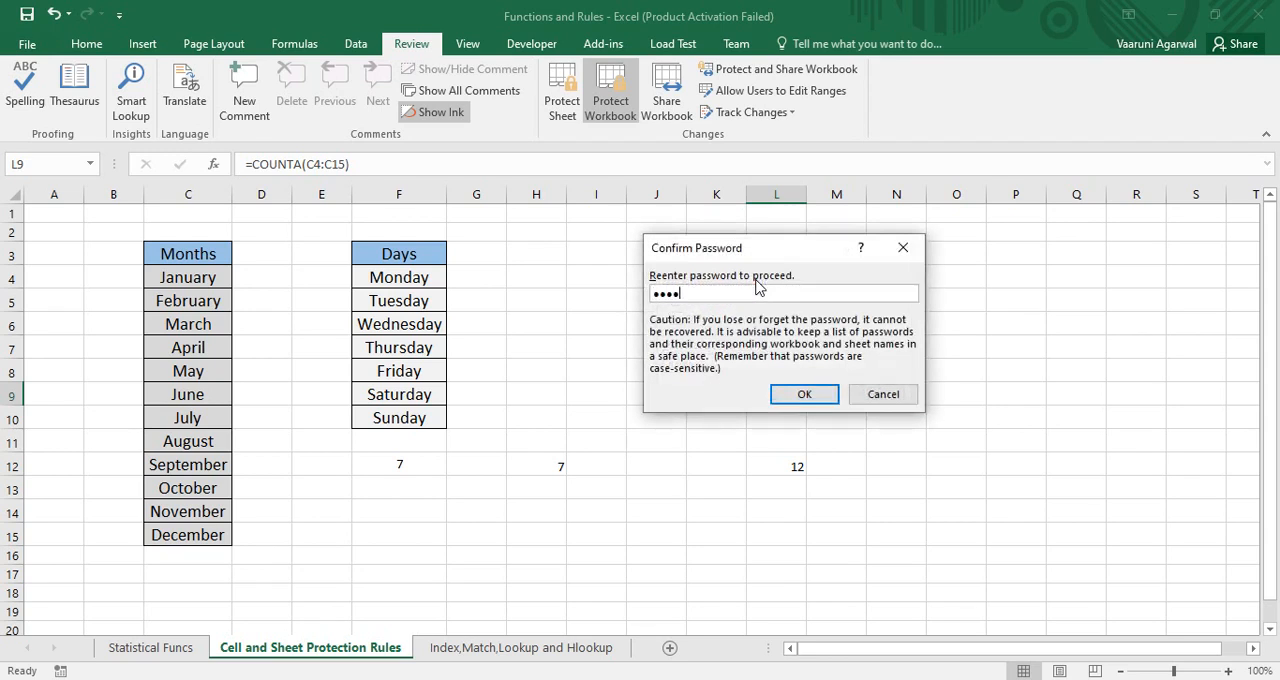
key("Return")
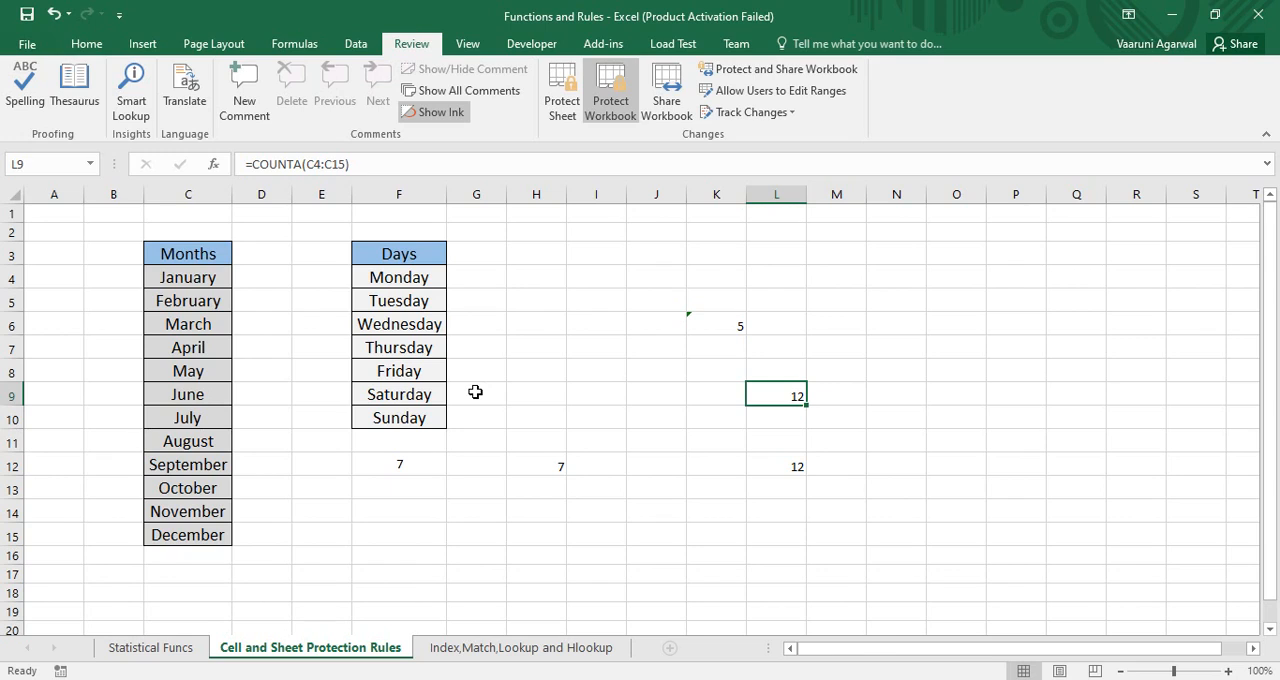
Remove the workbook structure protection by entering the workbook password
left_click(612, 105)
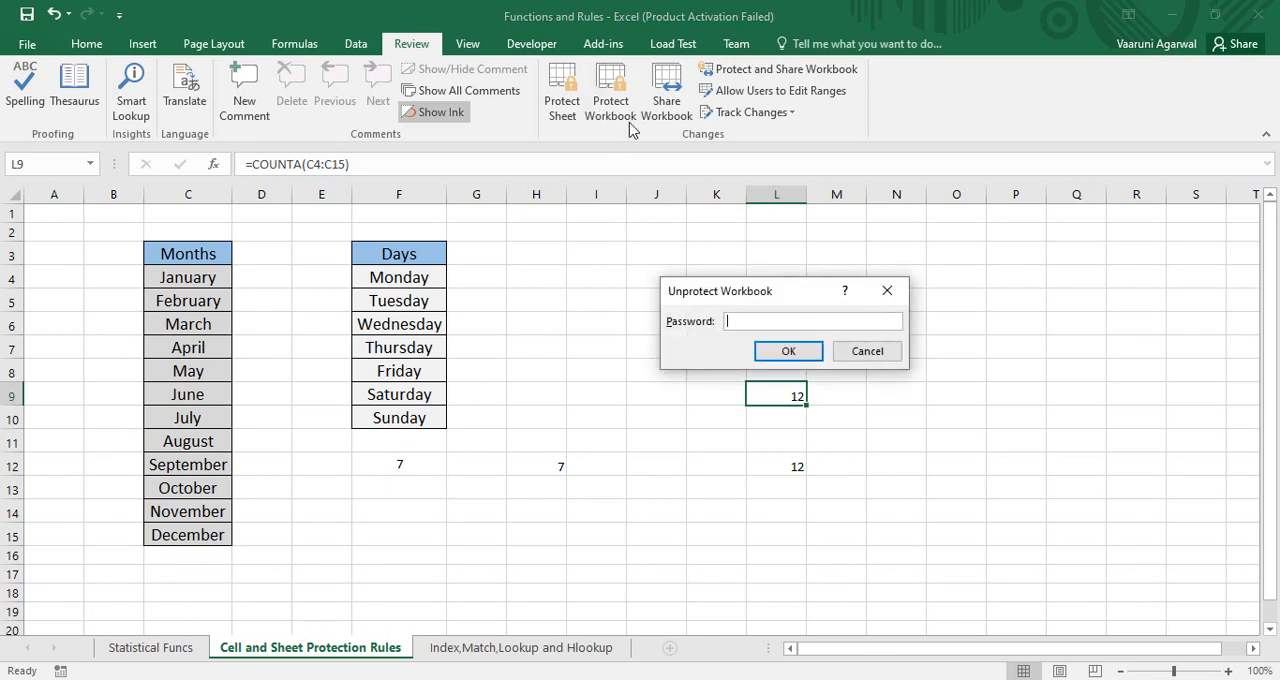
left_click_drag(727, 283, 844, 231)
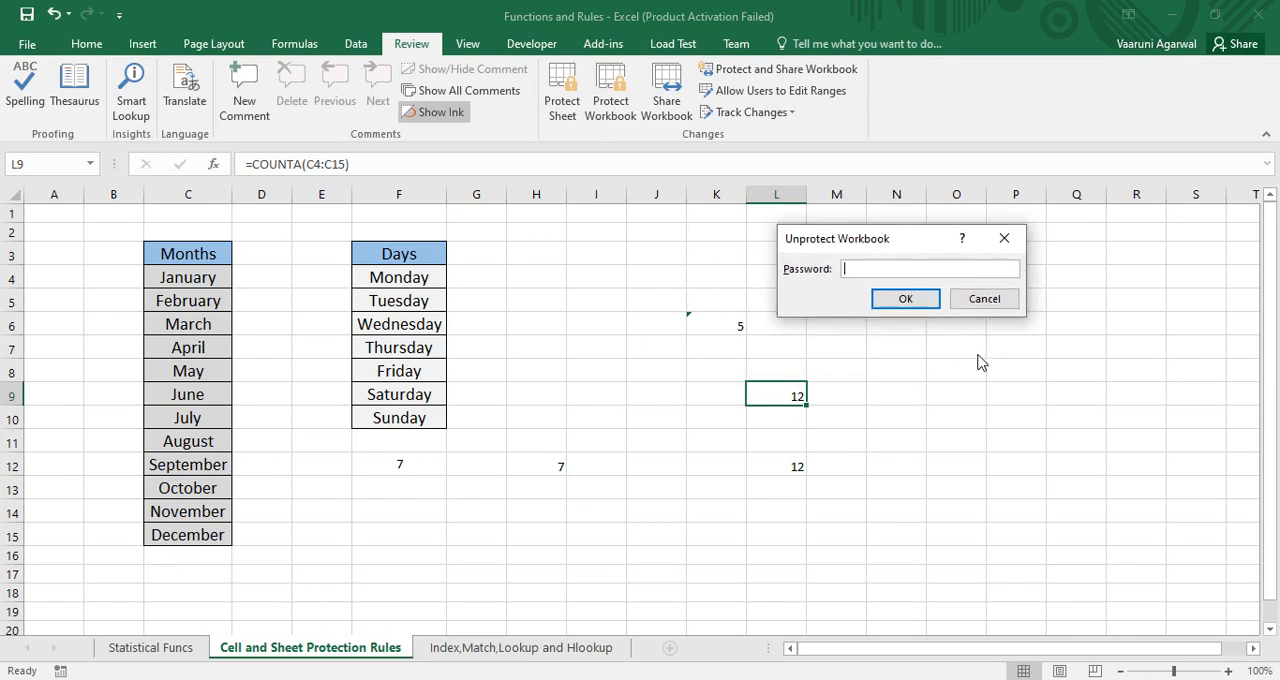
type("••••")
key("Return")
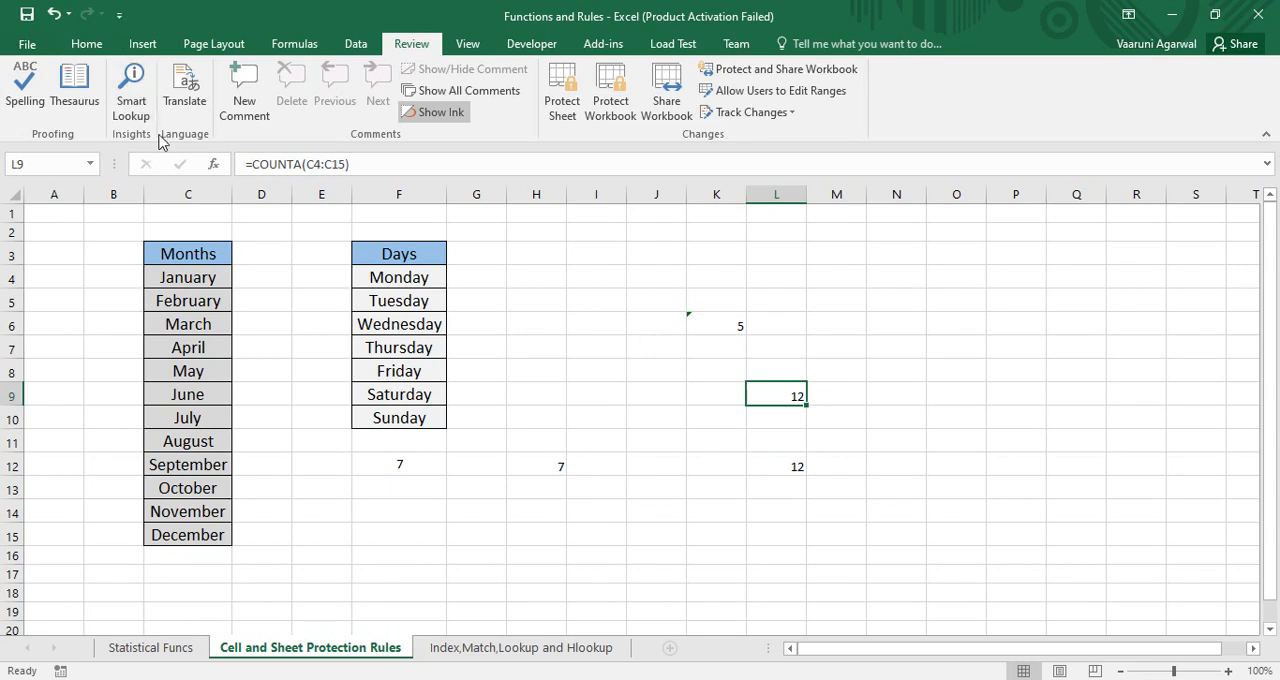
Encrypt the workbook with a password required for opening it, entering and confirming the password
left_click(27, 45)
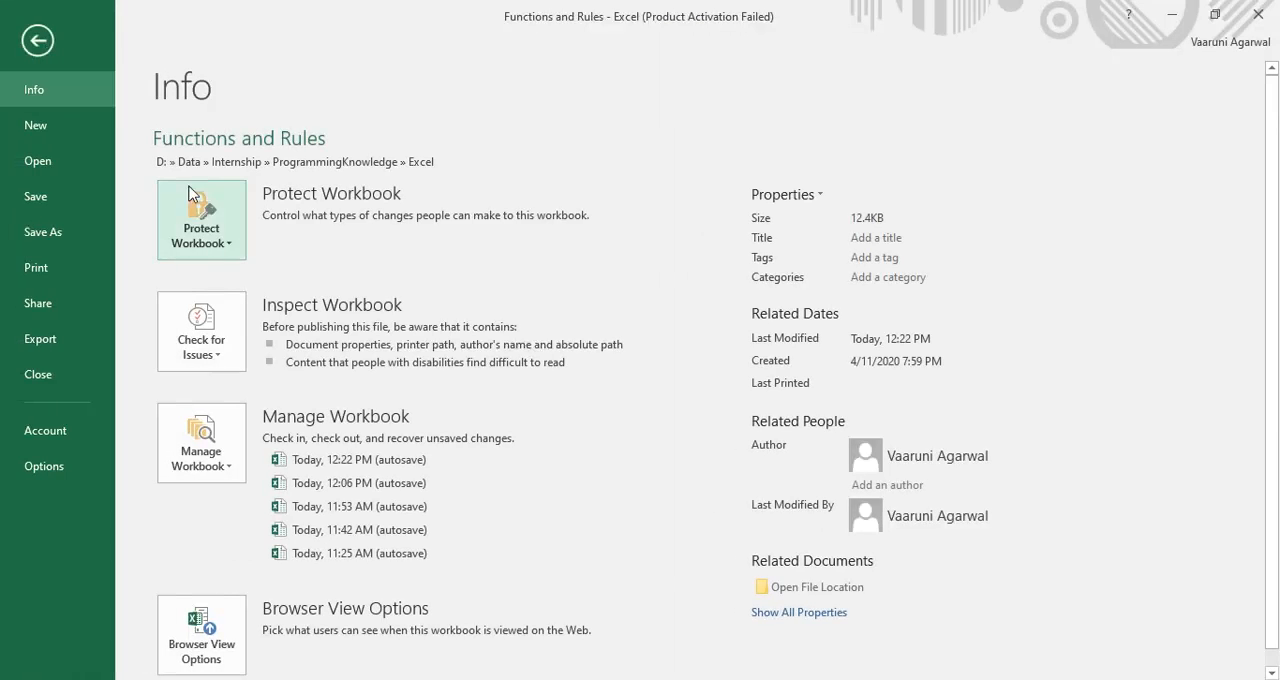
left_click(235, 252)
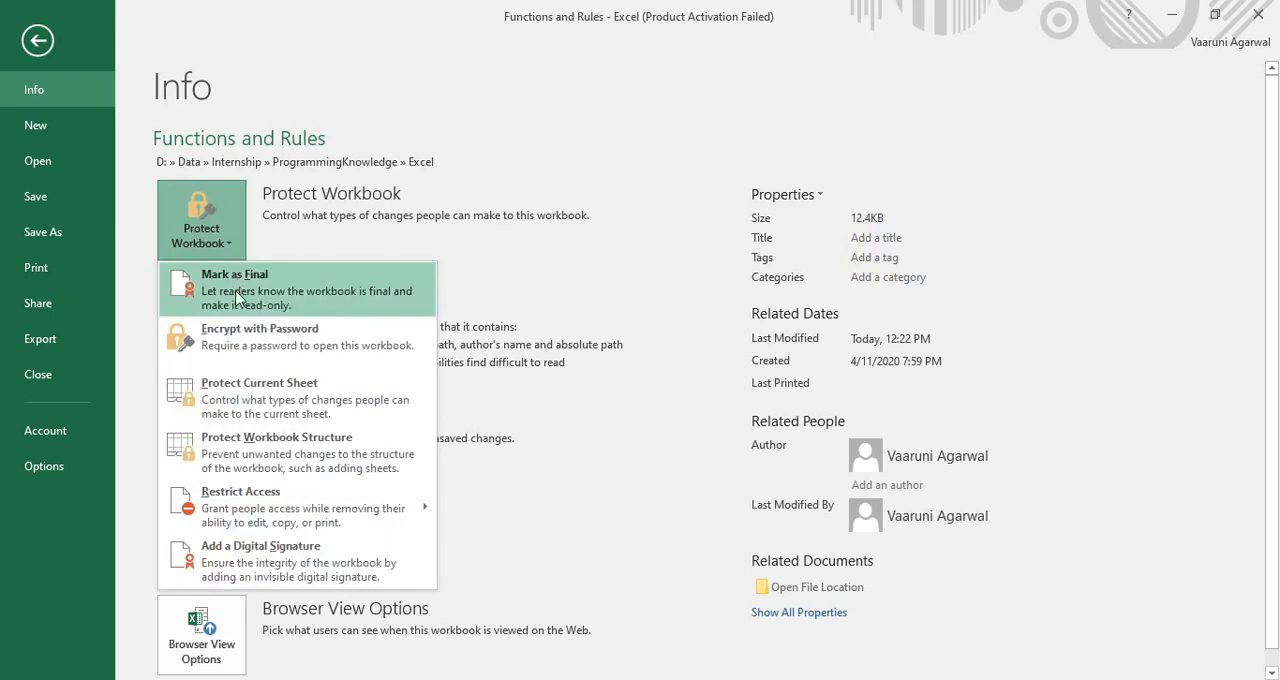
left_click(296, 342)
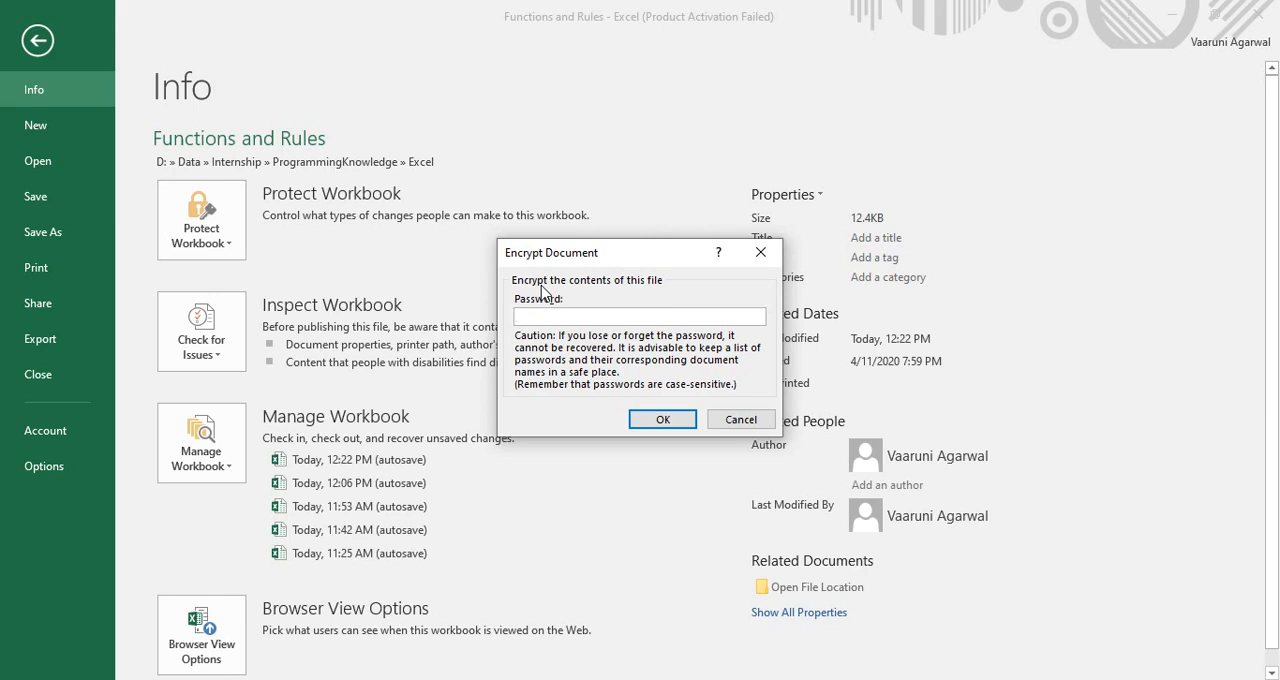
type("123")
key("Return")
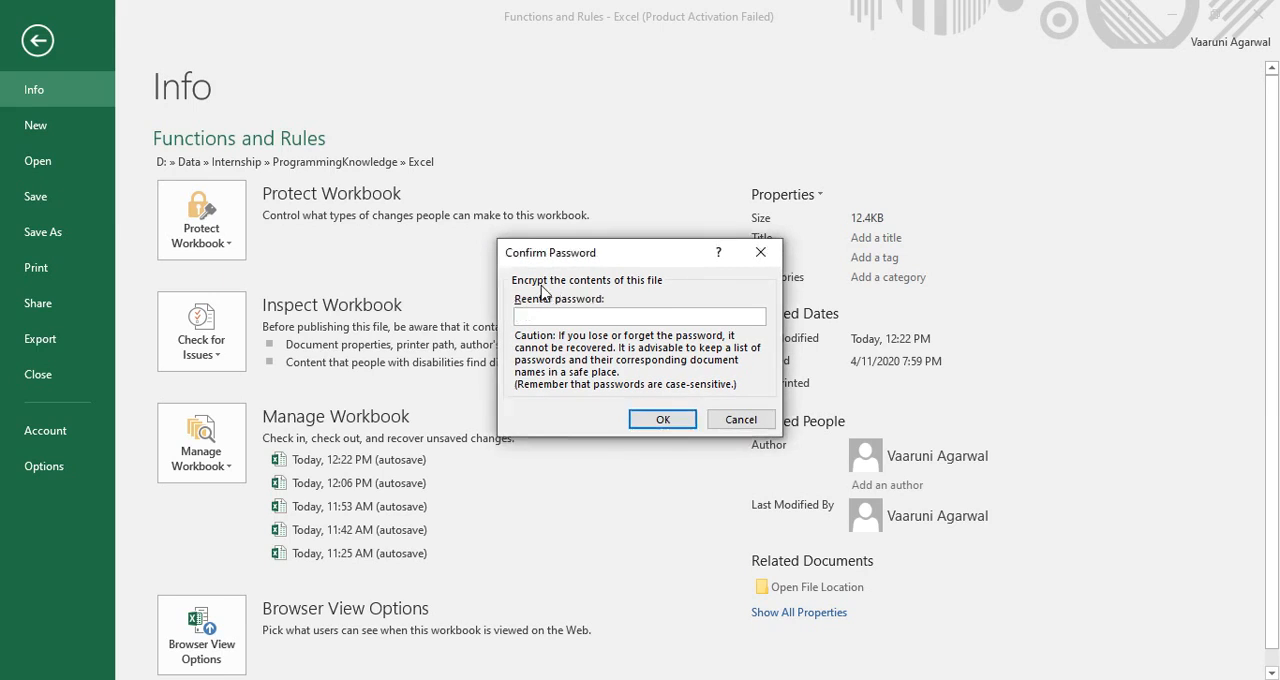
type("123")
key("Return")
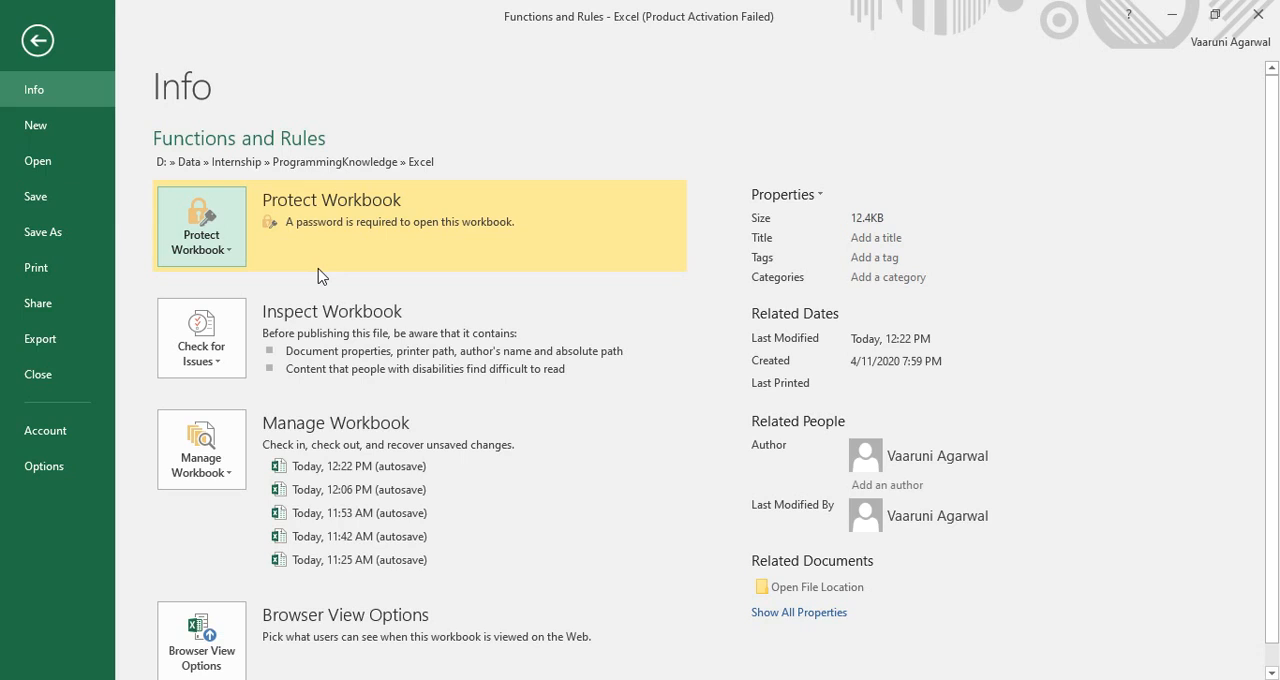
Review the workbook's encryption password field, accept the password, and return to the worksheet at cell L6
left_click(233, 262)
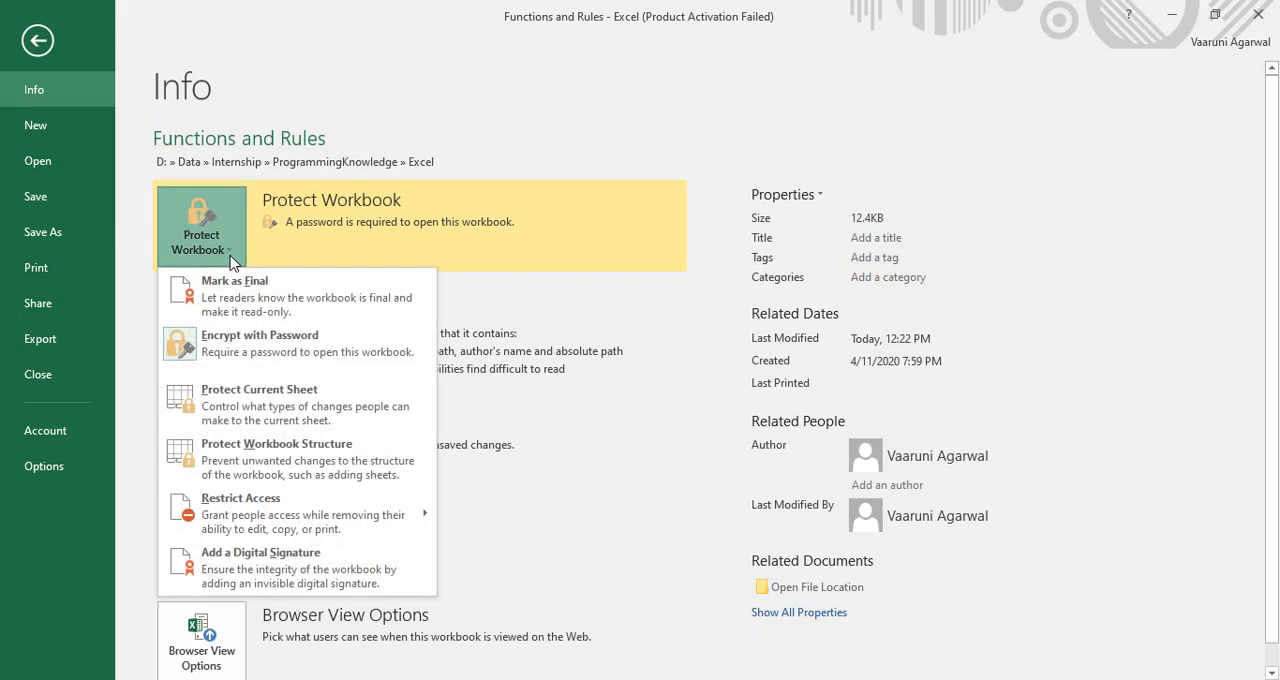
left_click(238, 356)
type("123")
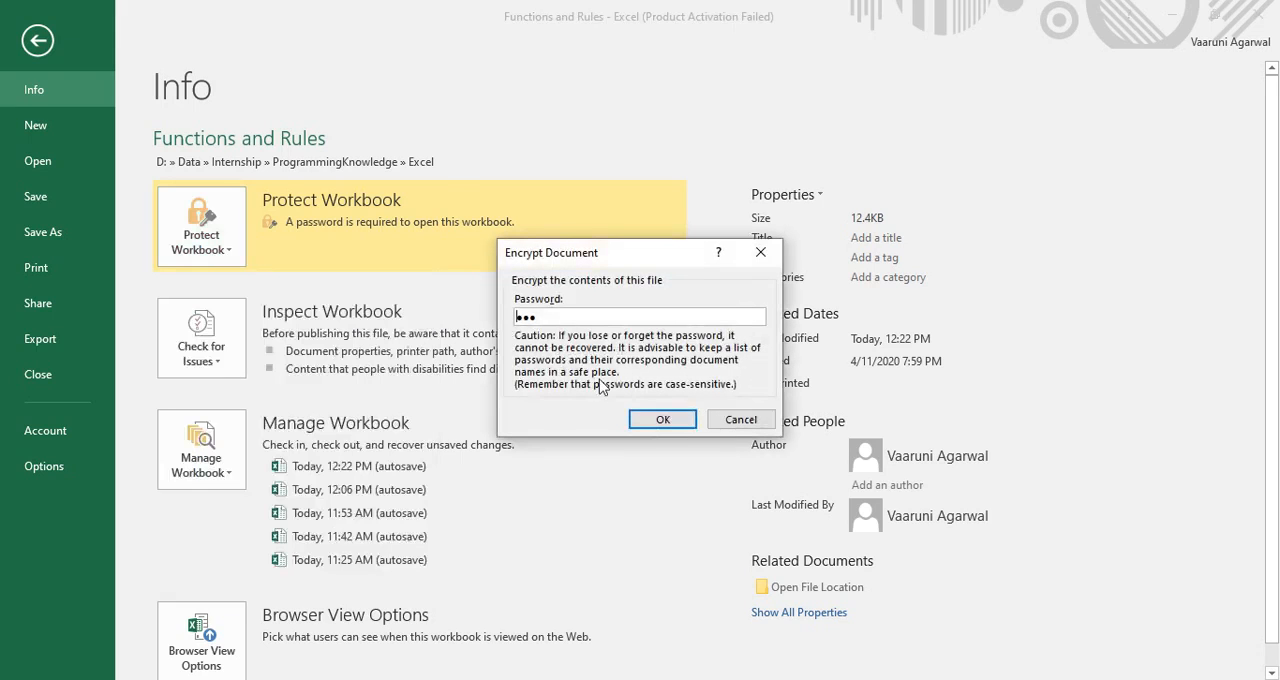
left_click(663, 419)
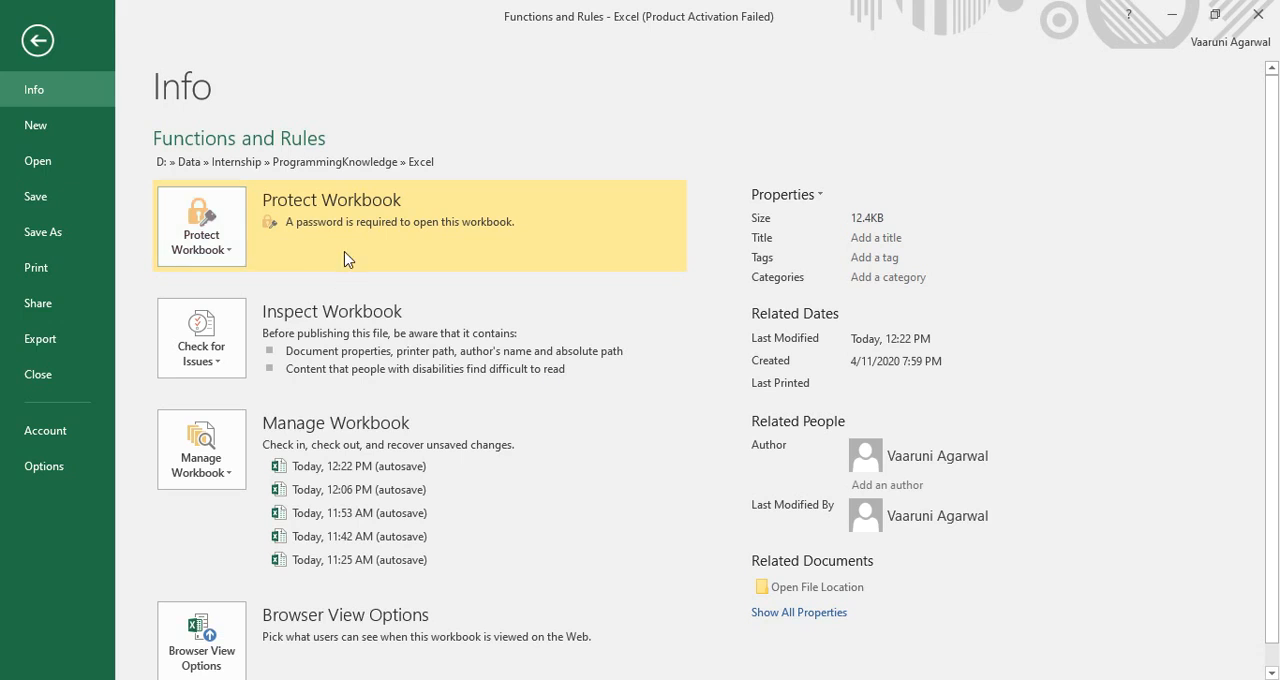
left_click(220, 255)
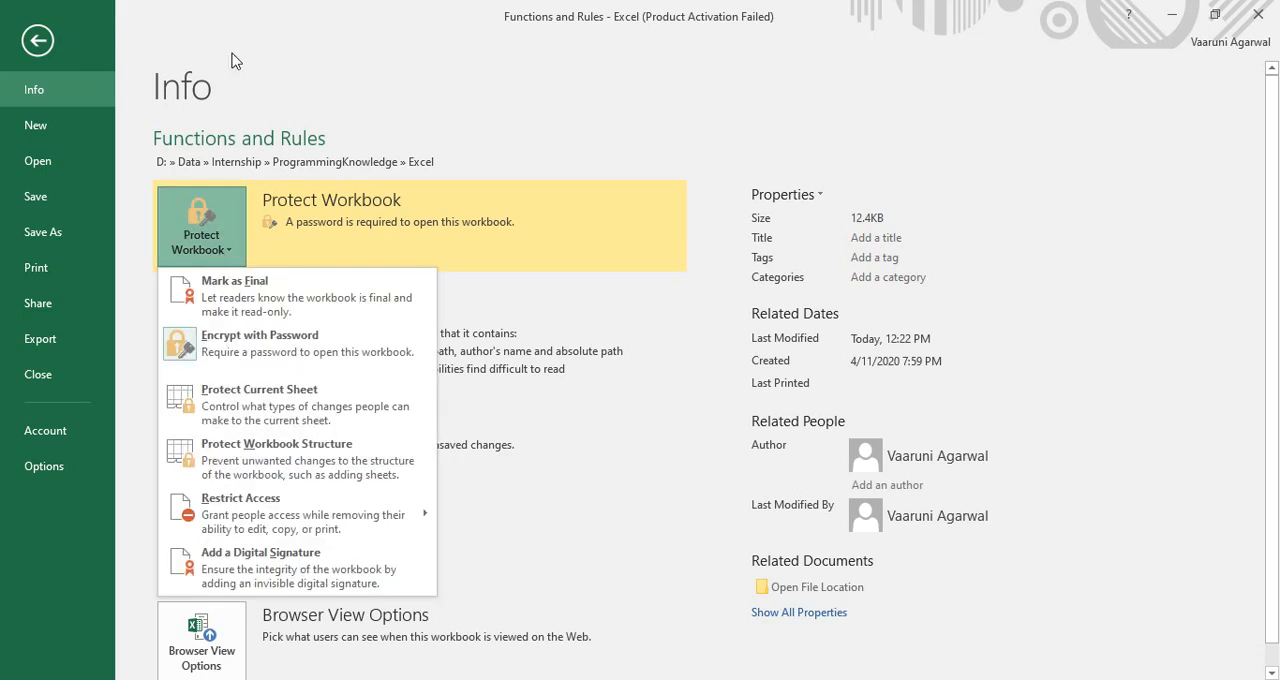
left_click(35, 126)
left_click(38, 50)
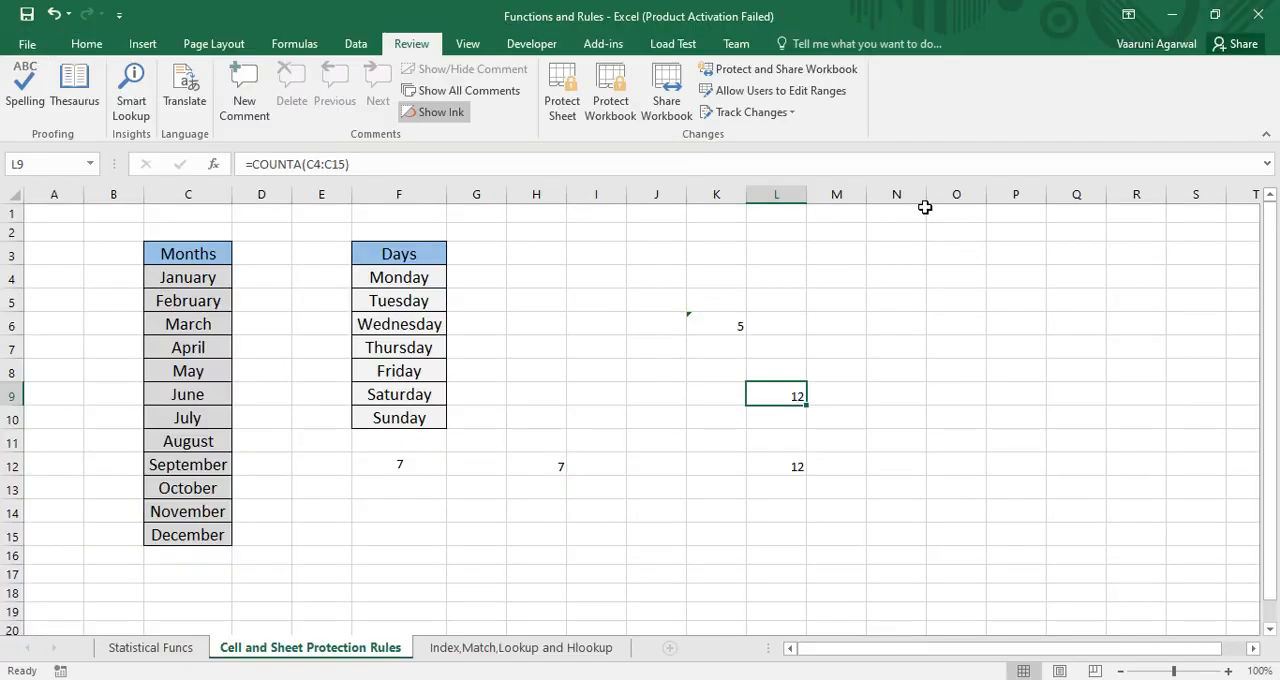
left_click(797, 326)
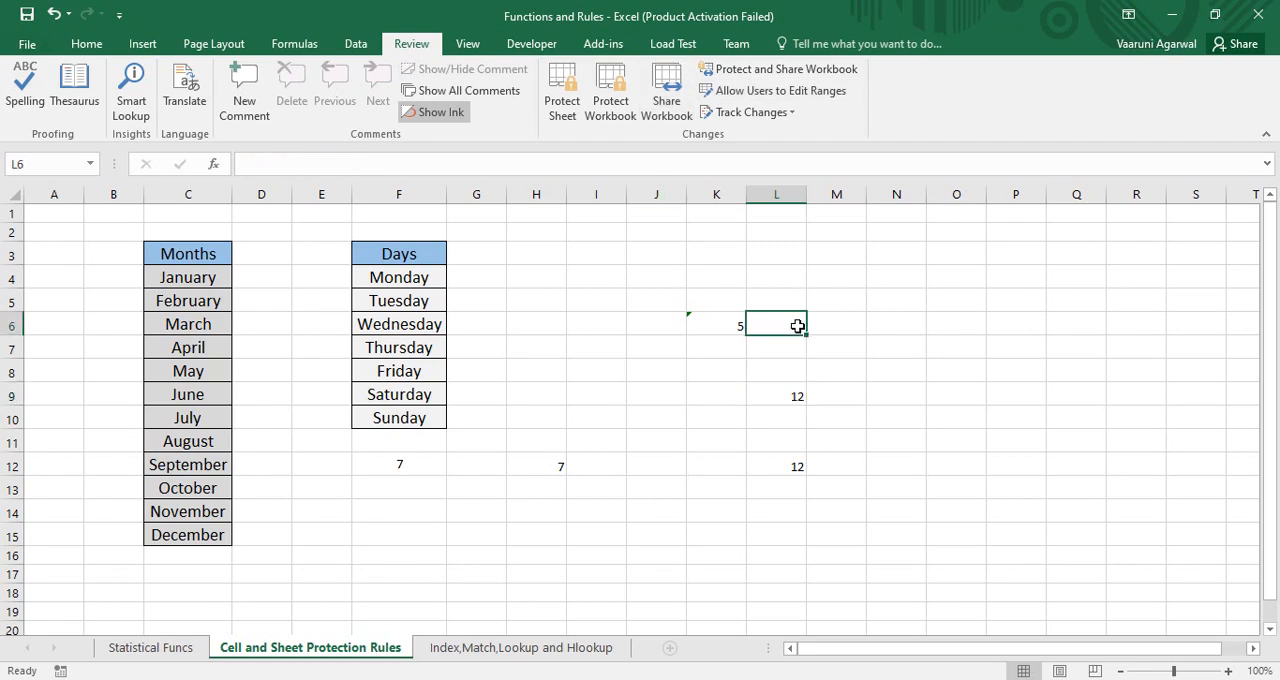